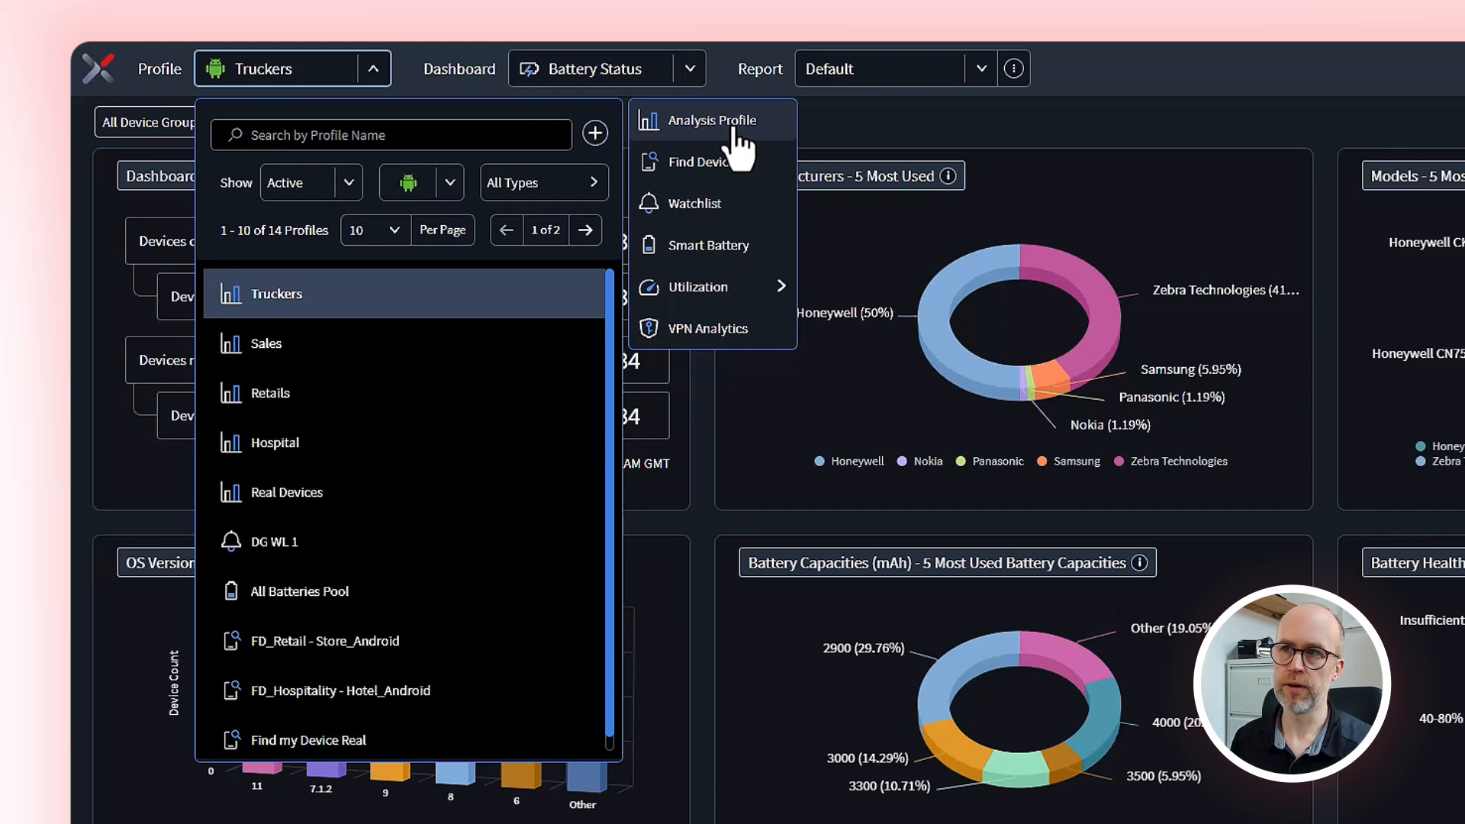
# Step: Start an Analysis Profile named RocketCo Retail for the Android platform using the Default Instance of MobiControl
pyautogui.click(725, 122)
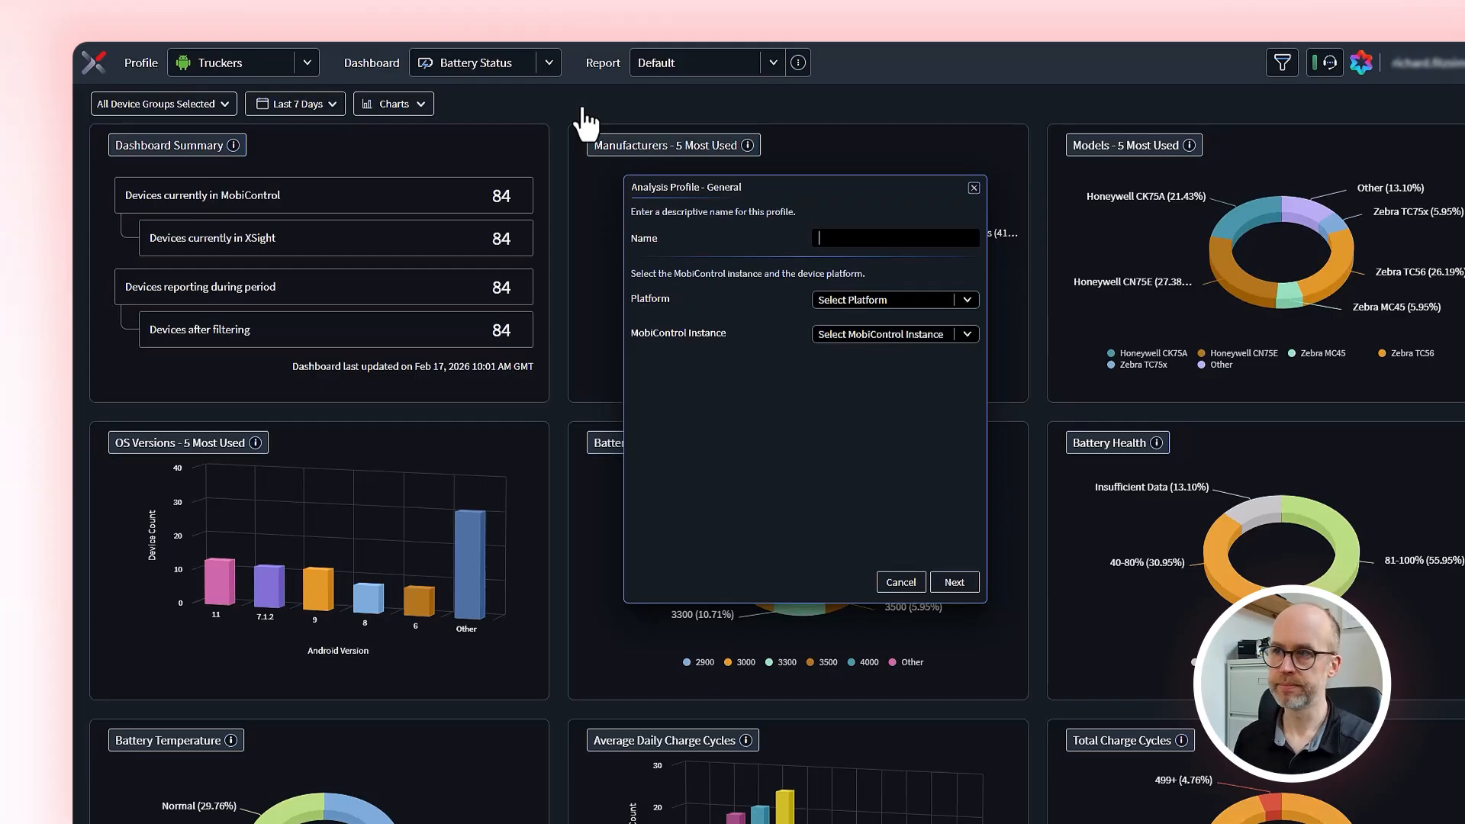
pyautogui.click(891, 238)
pyautogui.write('RocketCo Retail')
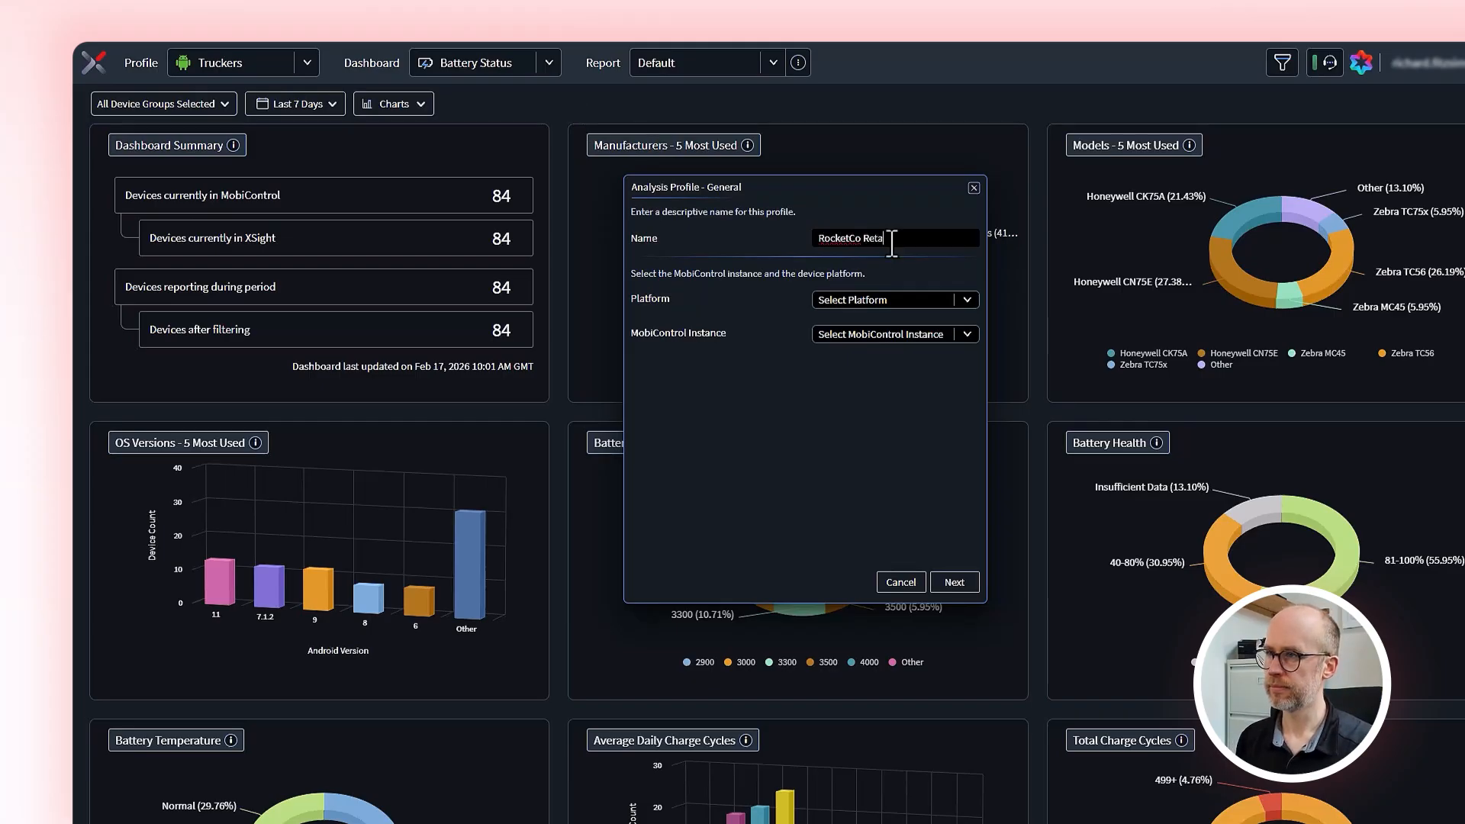
pyautogui.click(967, 302)
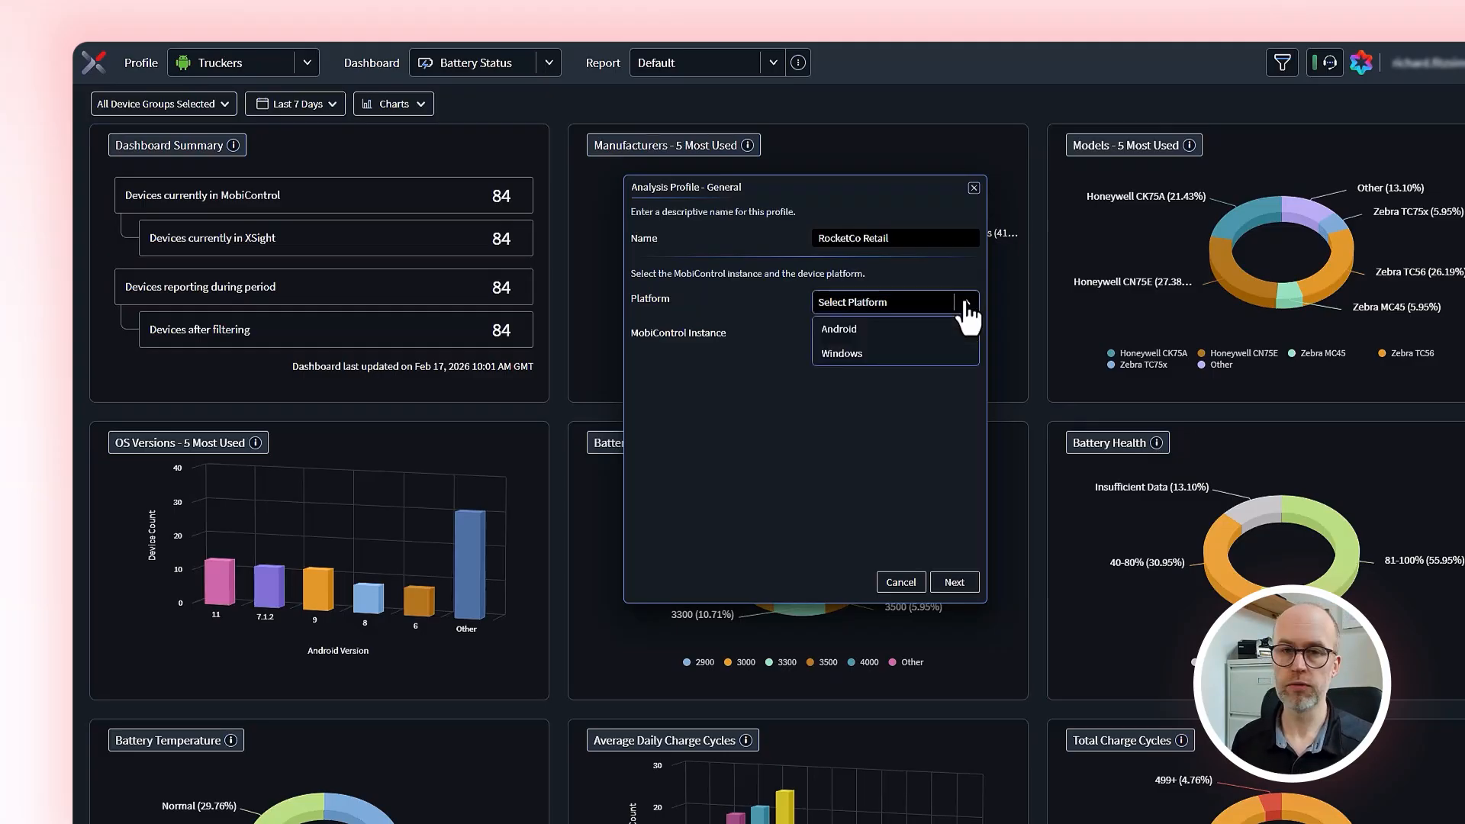
pyautogui.click(930, 329)
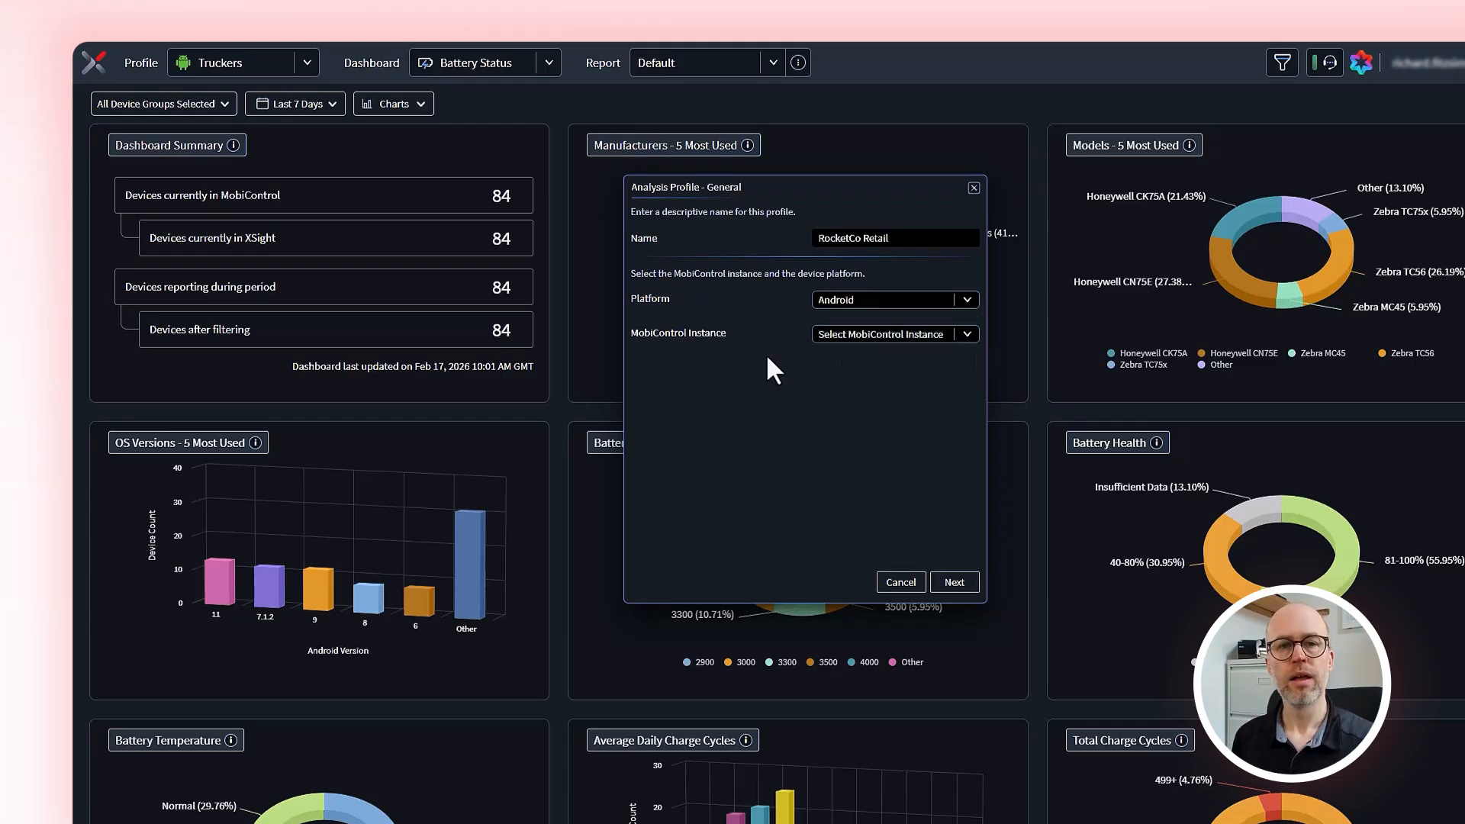
pyautogui.click(972, 342)
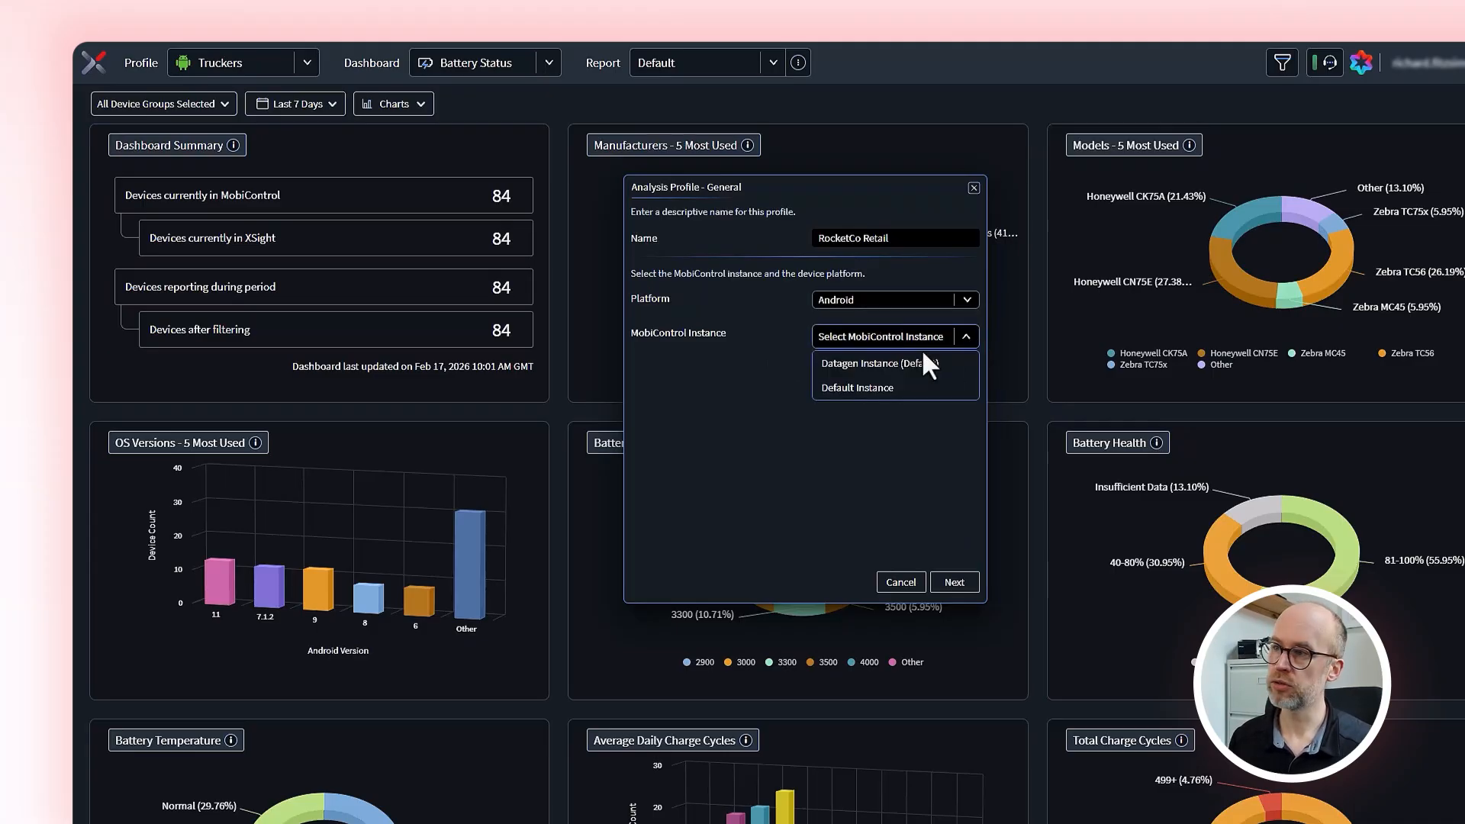
pyautogui.click(897, 390)
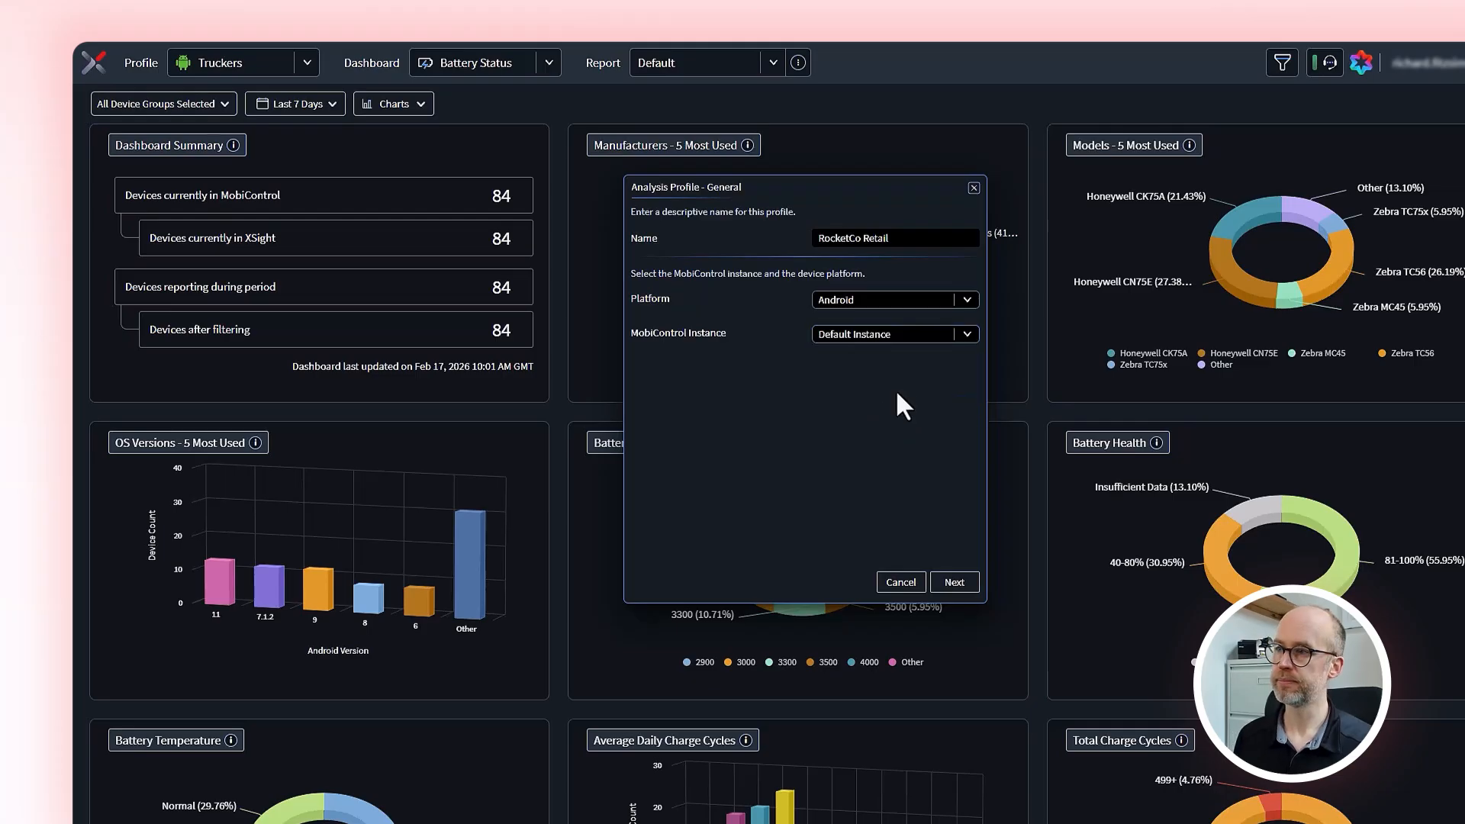
pyautogui.click(954, 582)
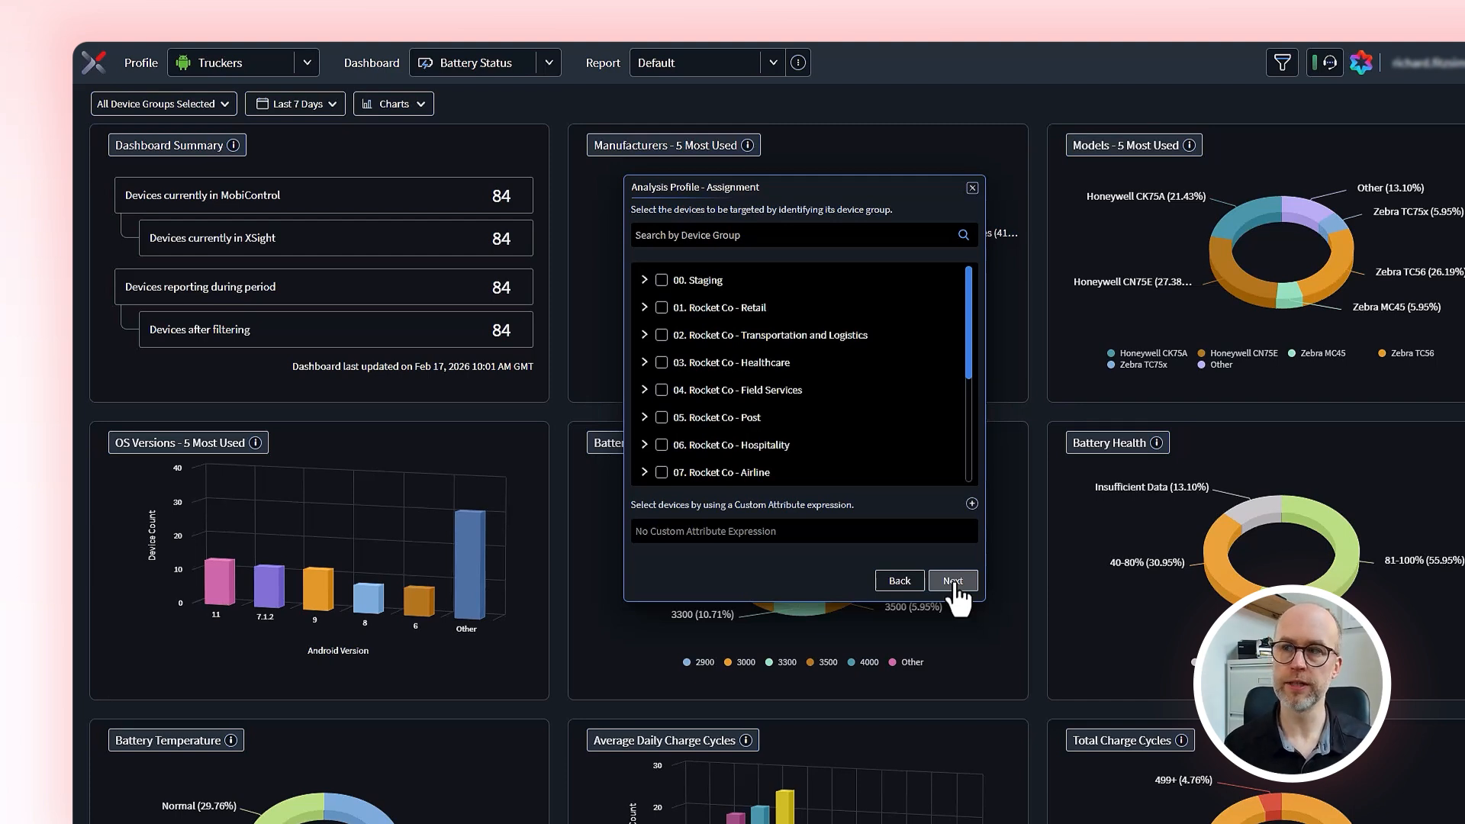
# Step: Target the device groups 01. Rocket Co - Retail and 02. Rocket Co - Transportation and Logistics in the profile assignment
pyautogui.click(662, 309)
pyautogui.click(662, 336)
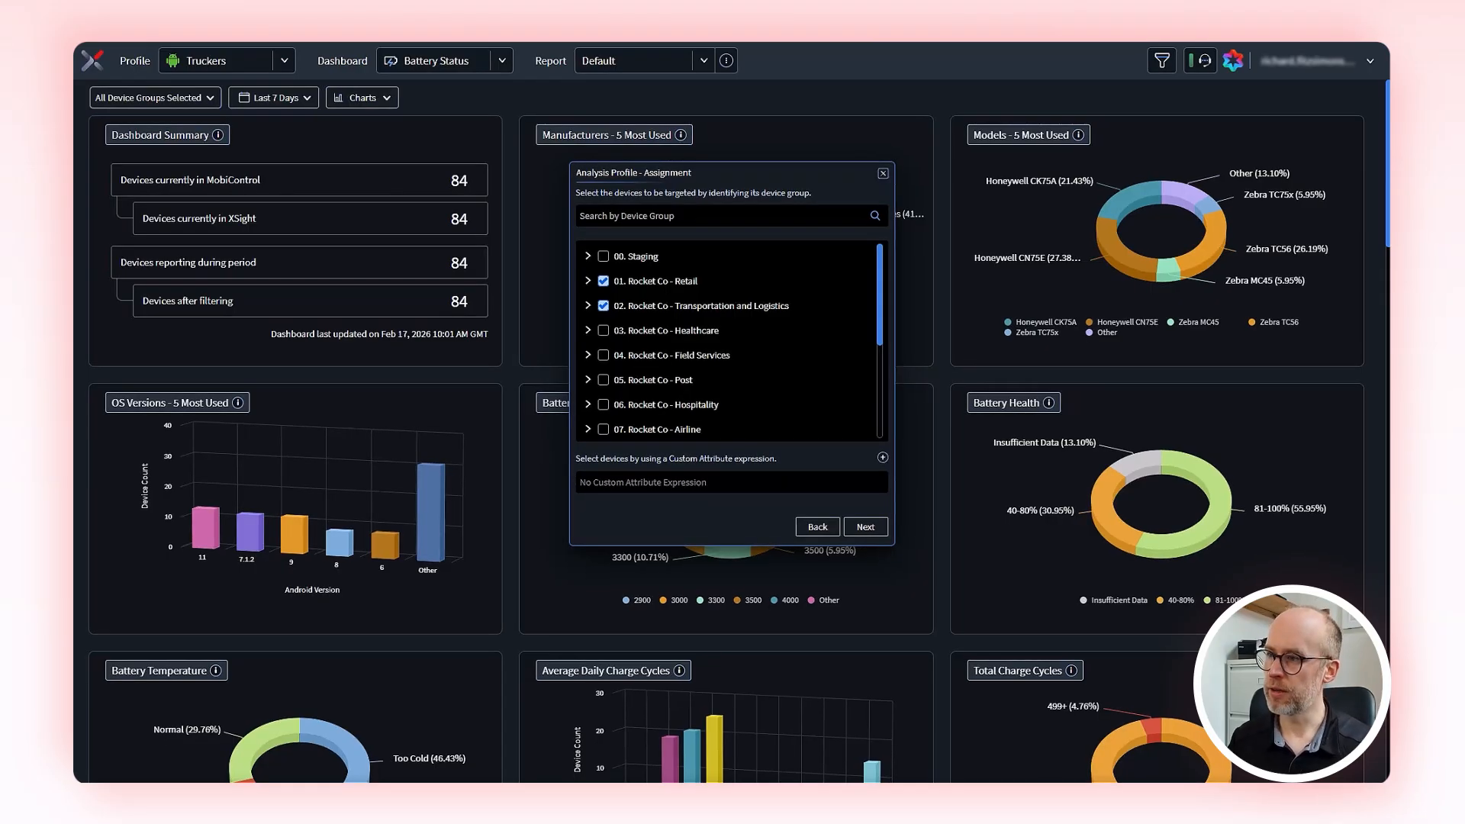
pyautogui.click(883, 457)
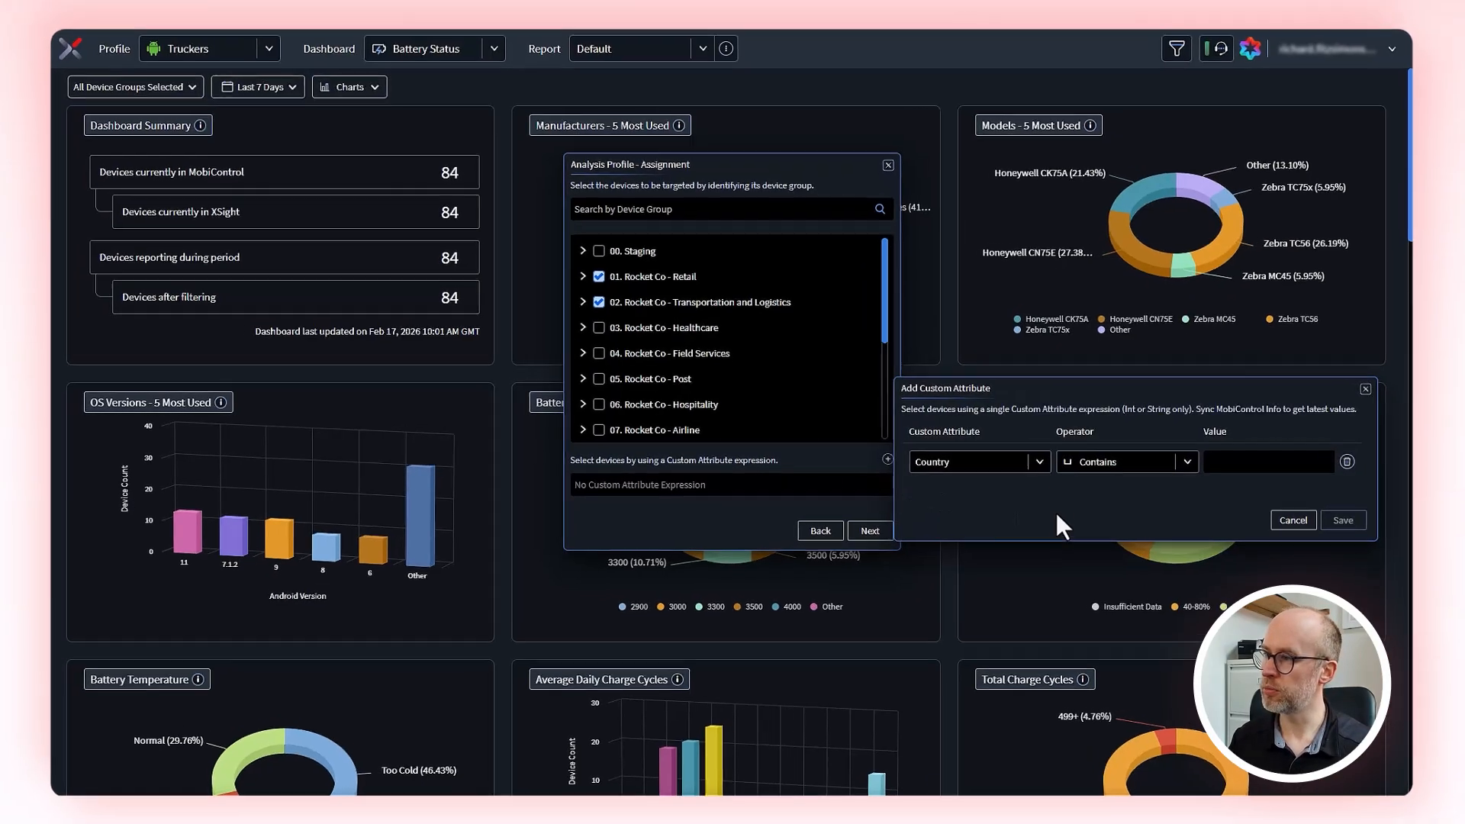
pyautogui.click(1034, 463)
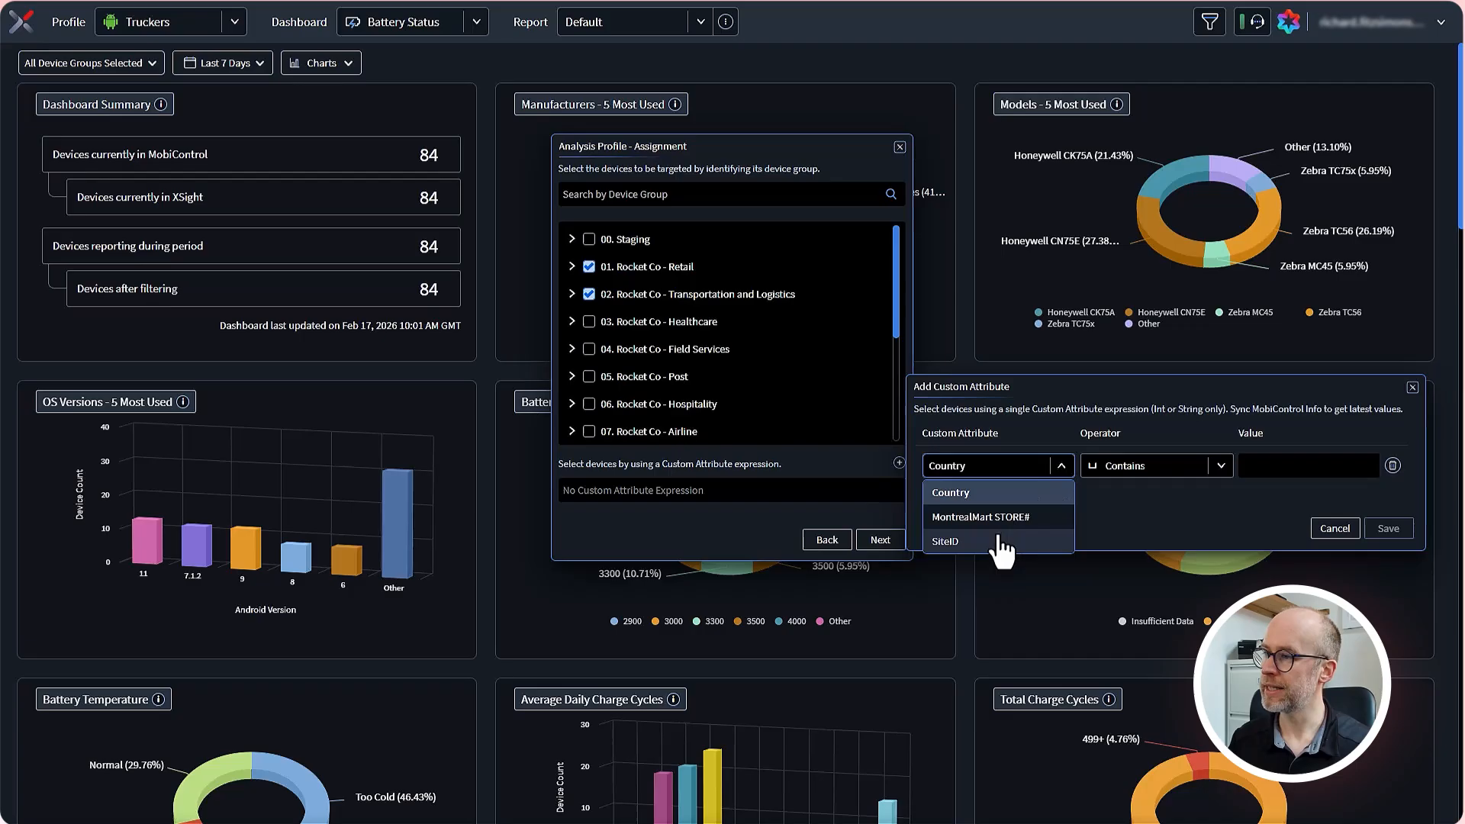
pyautogui.click(998, 535)
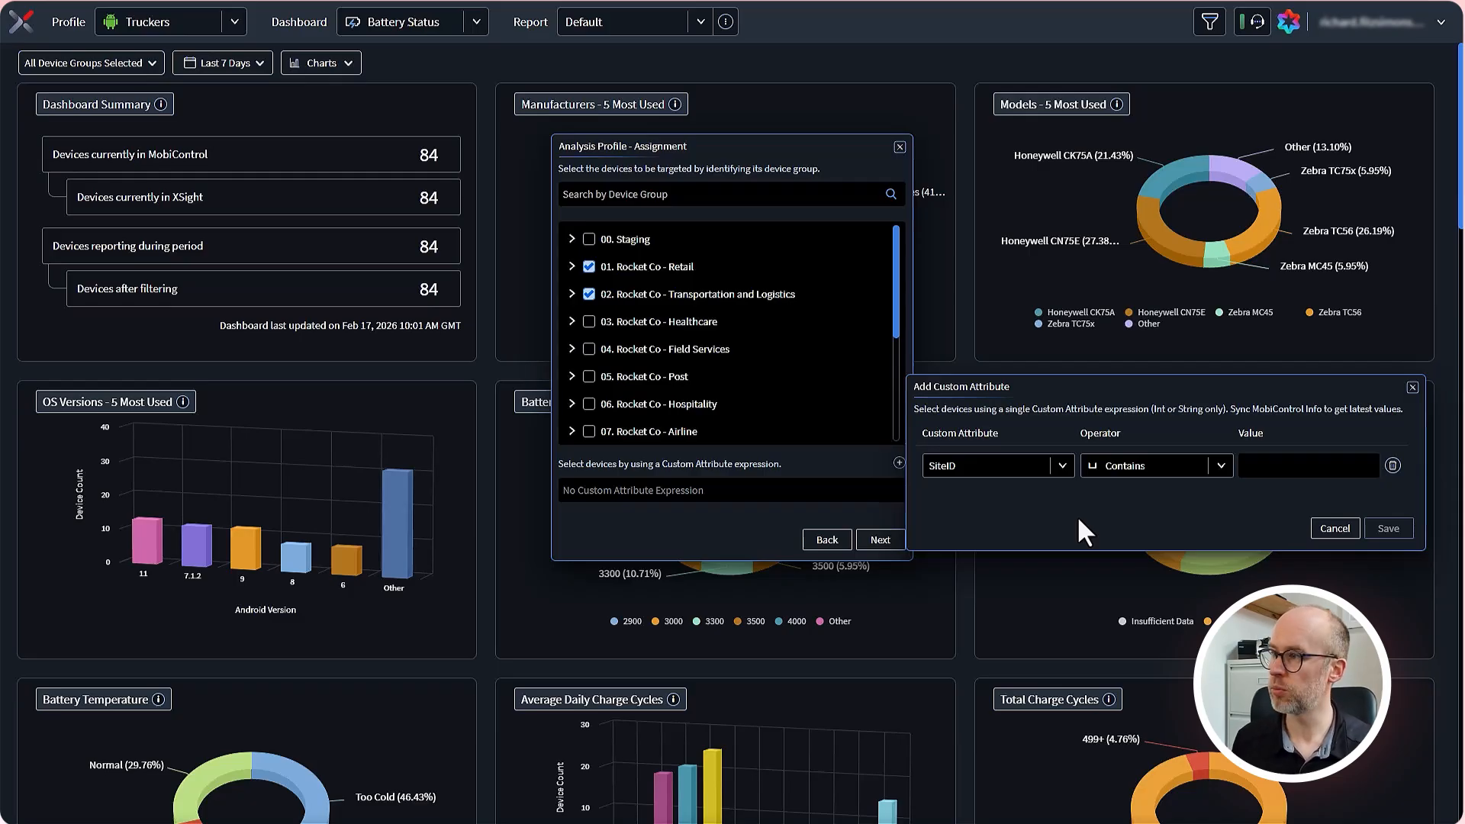
pyautogui.click(1269, 462)
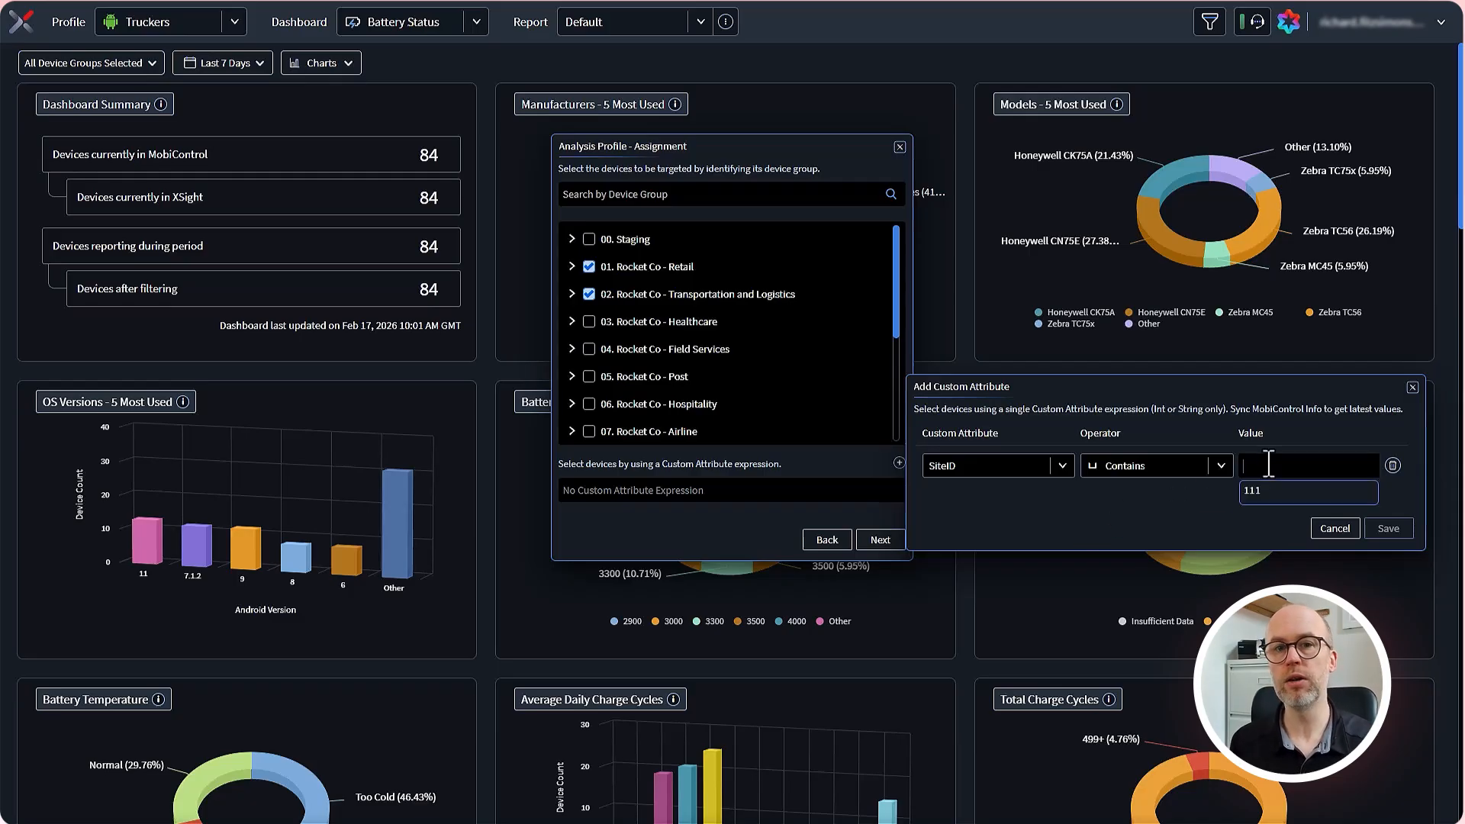
pyautogui.write('111')
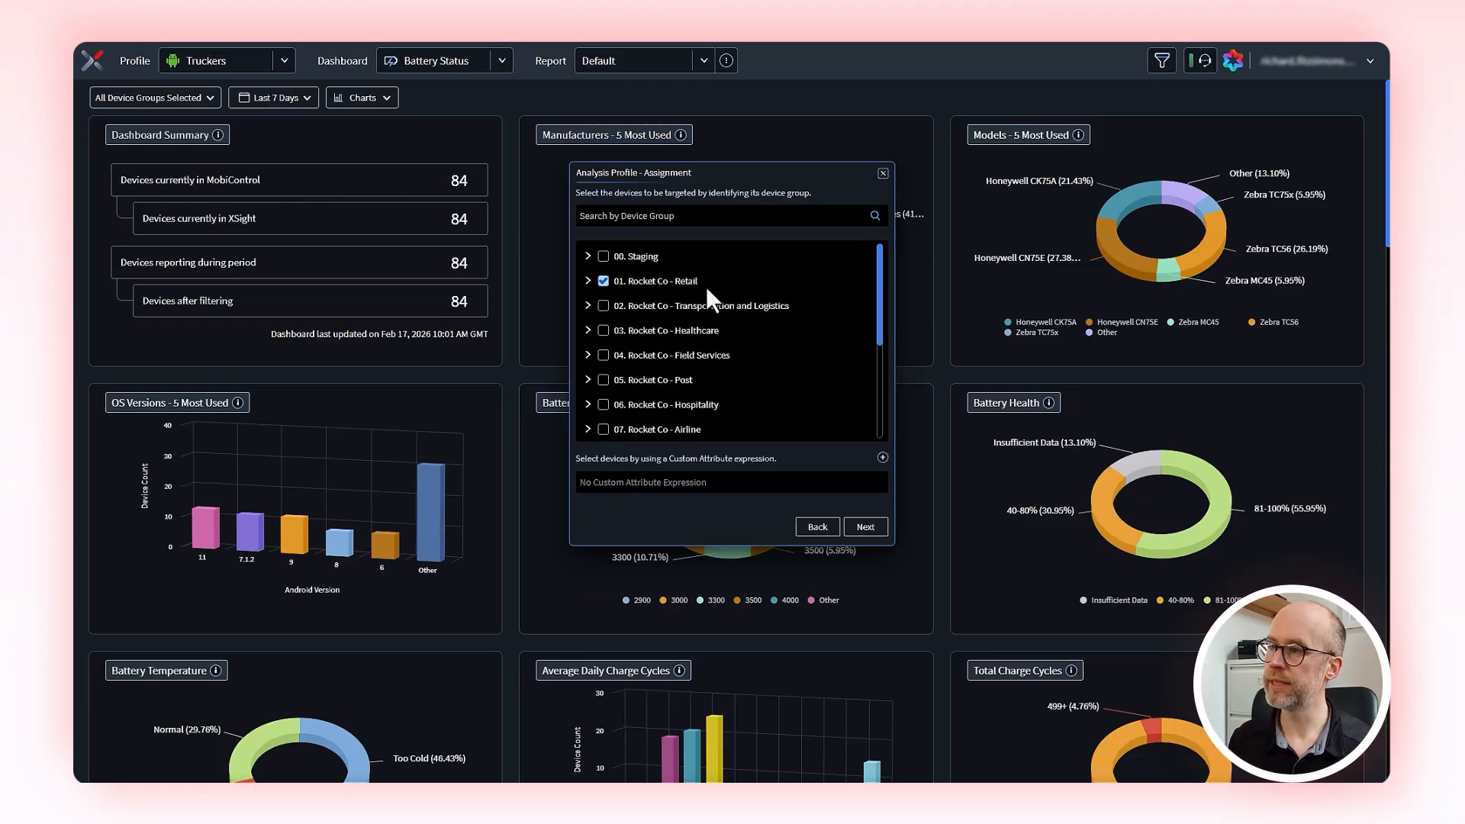
# Step: Expand the 01. Rocket Co - Retail group to show its country subgroups and continue to the data collection settings
pyautogui.click(589, 282)
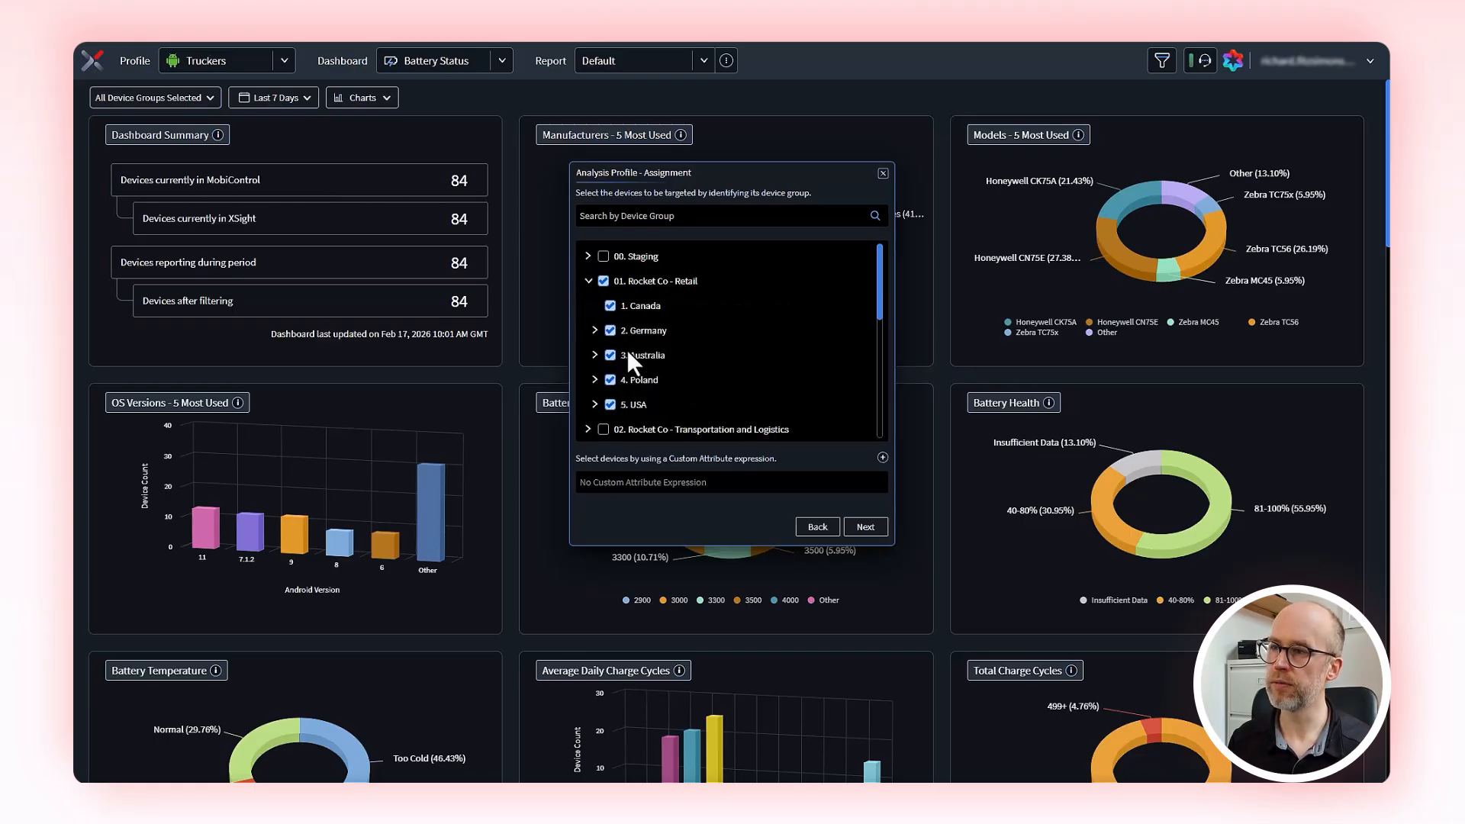
pyautogui.click(863, 529)
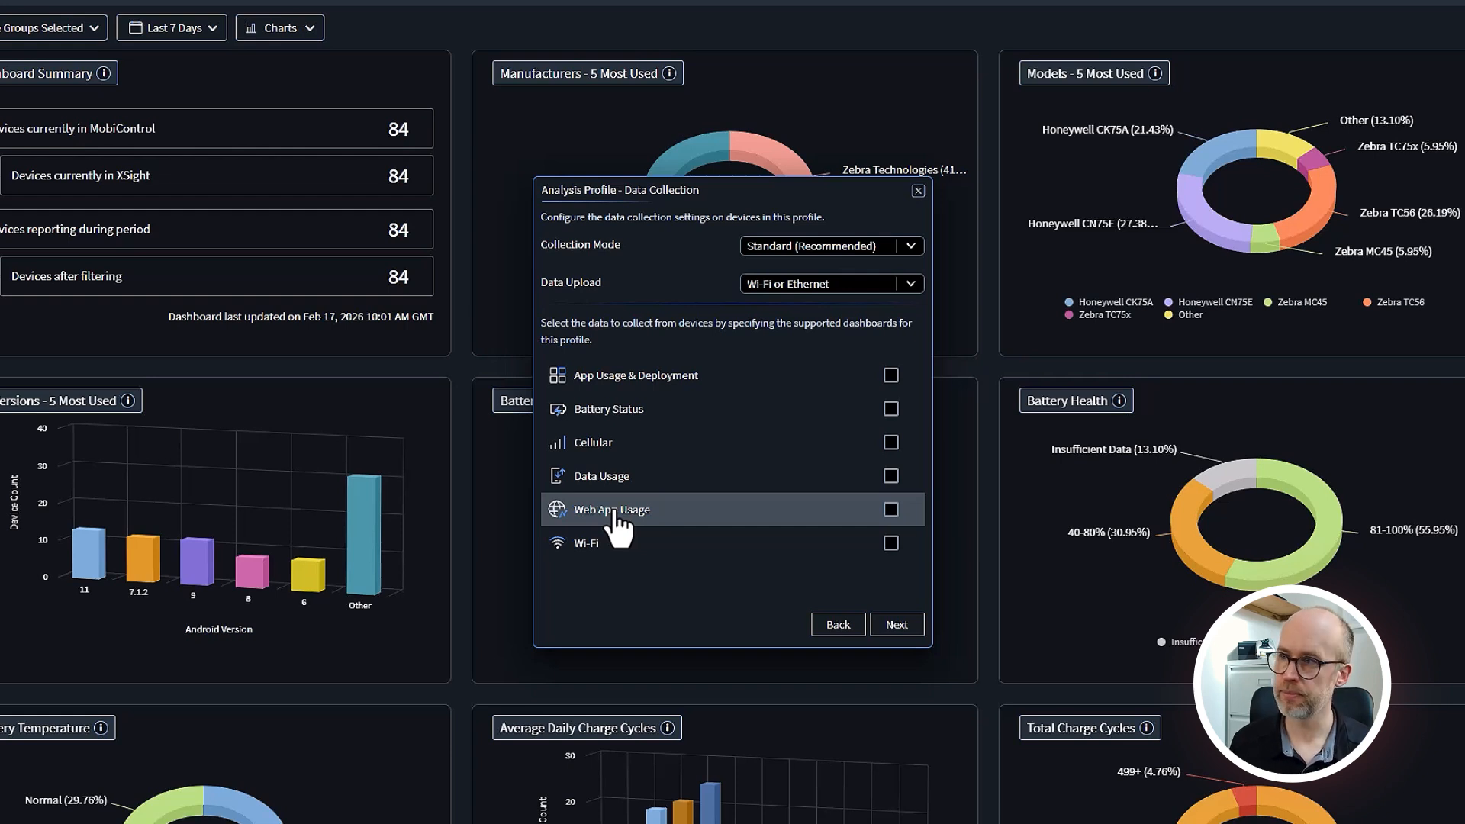
# Step: Examine the available Collection Mode and Data Upload options for the profile
pyautogui.click(912, 248)
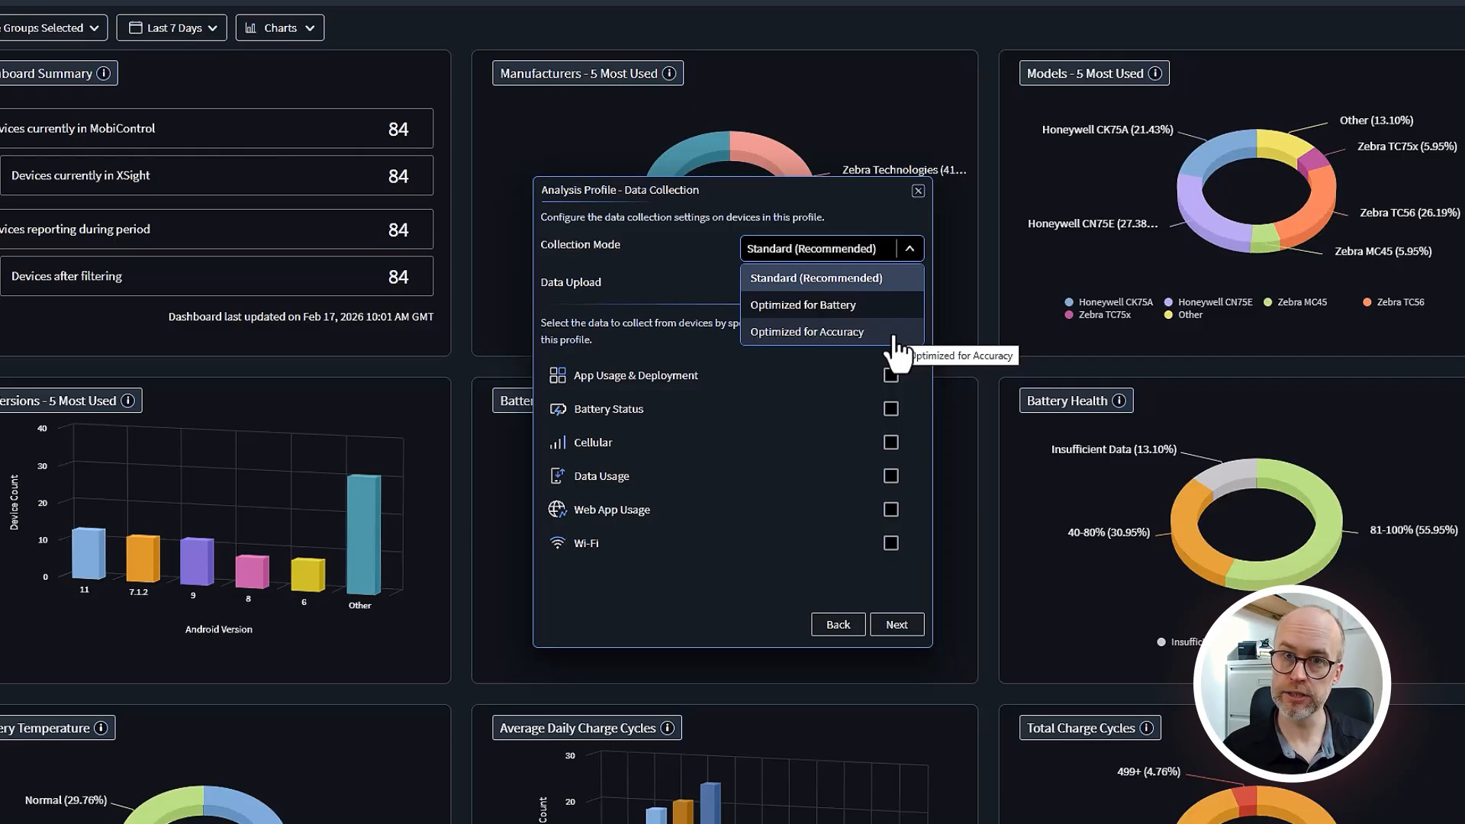
pyautogui.click(720, 286)
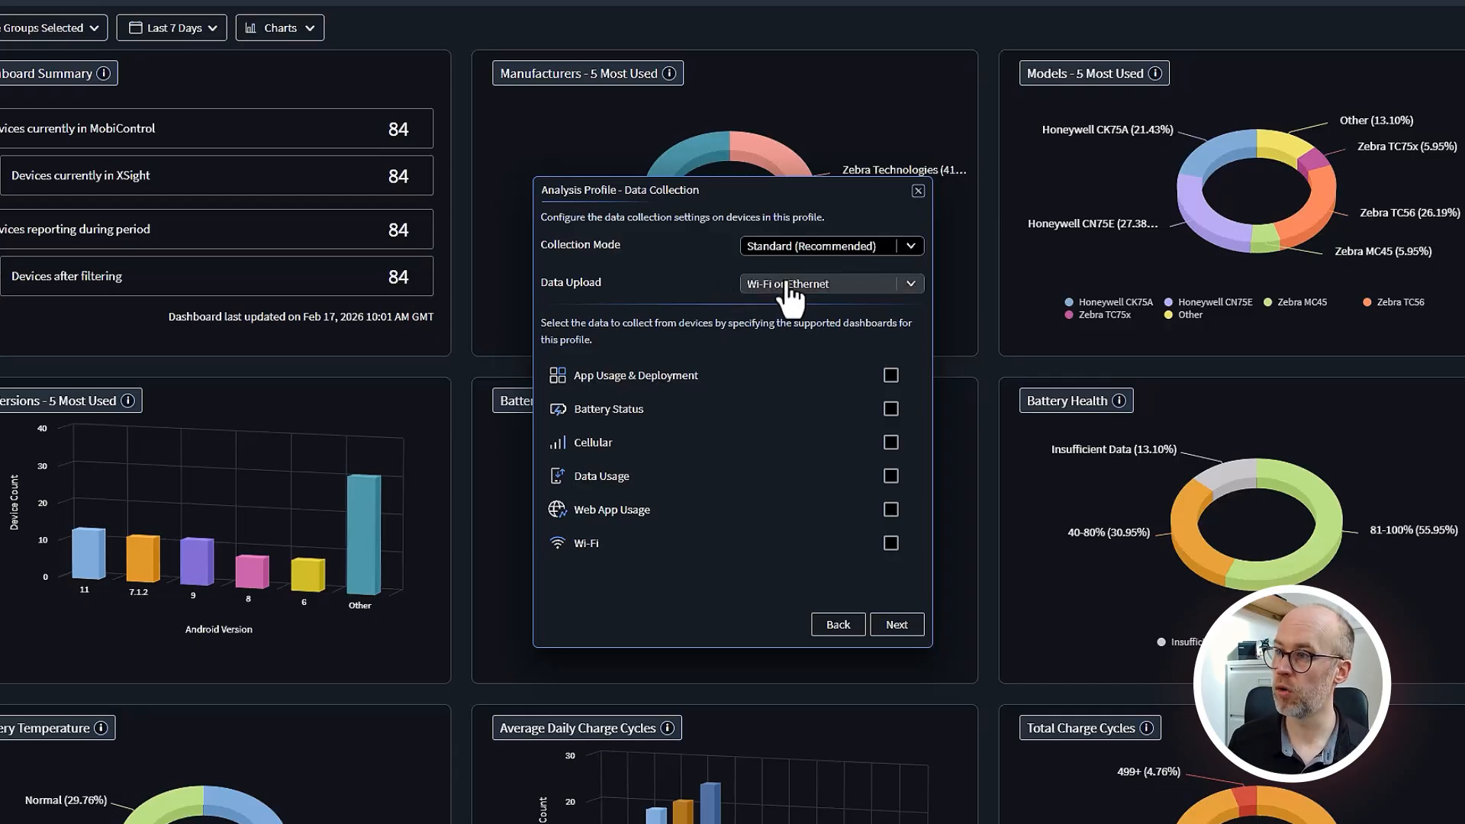
pyautogui.click(911, 290)
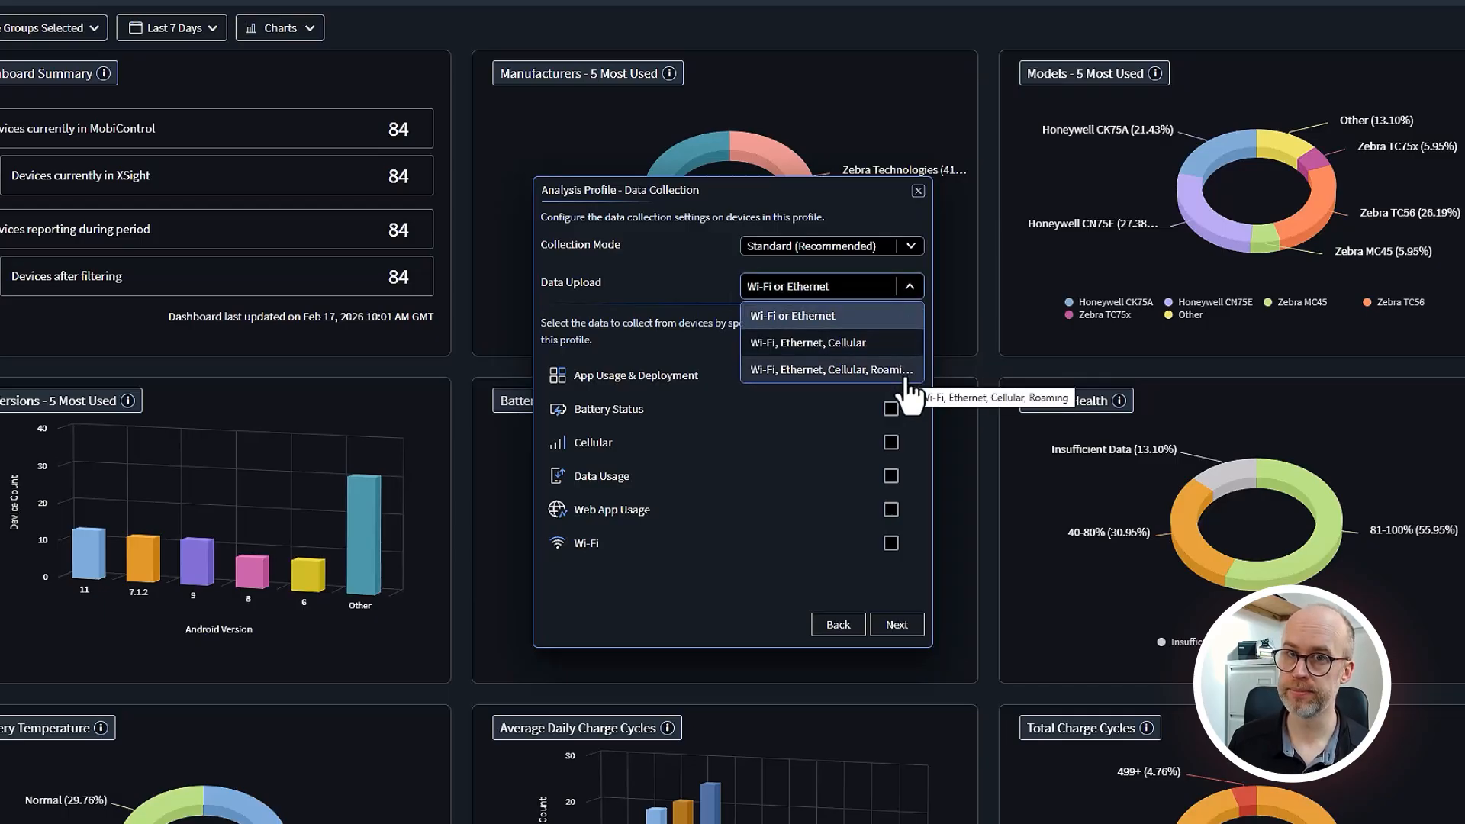
pyautogui.click(643, 306)
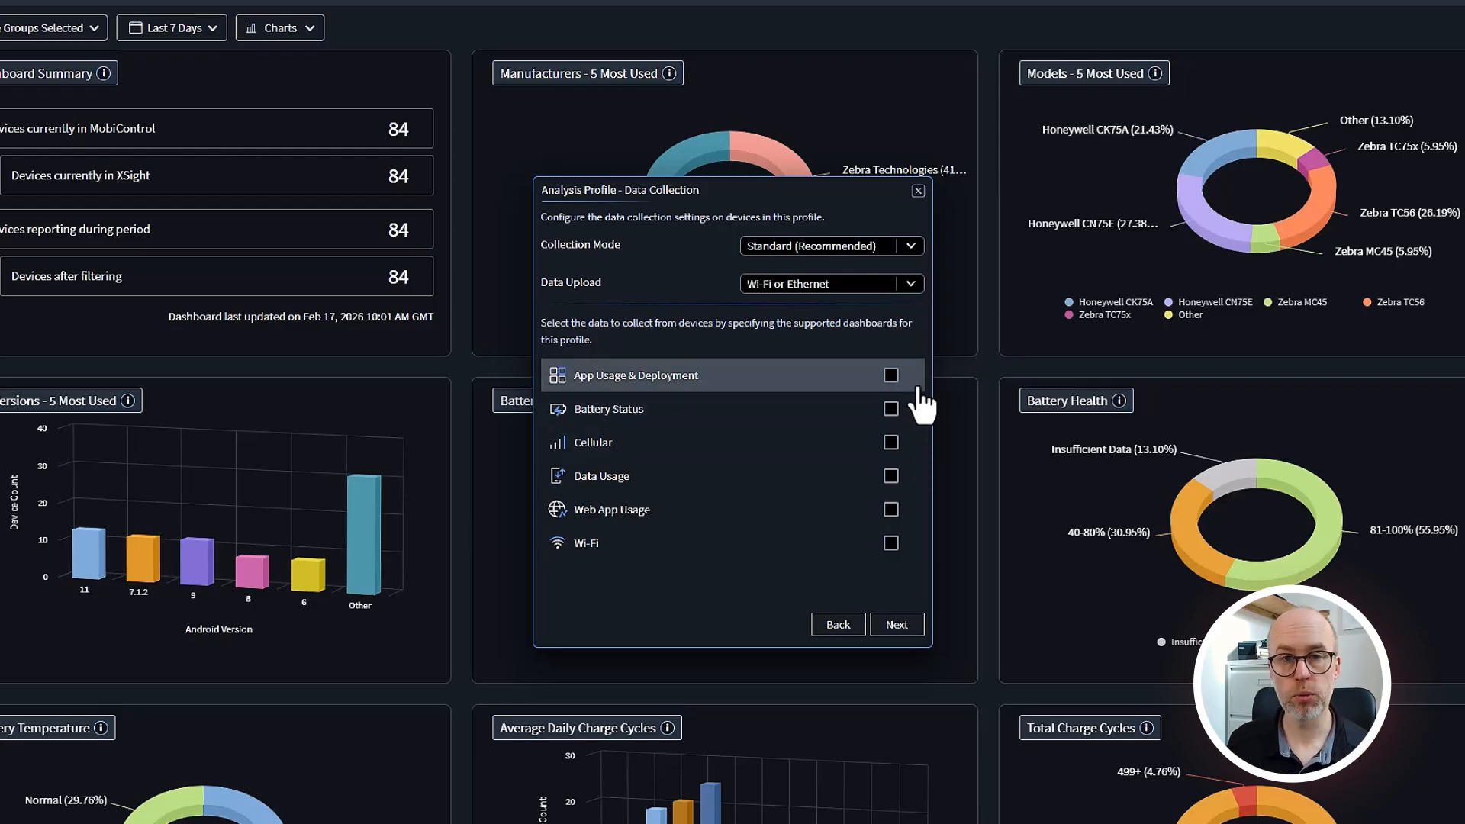
# Step: Enable data collection for App Usage & Deployment, Battery Status, Data Usage, Web App Usage and Wi-Fi, and continue the profile setup
pyautogui.click(891, 376)
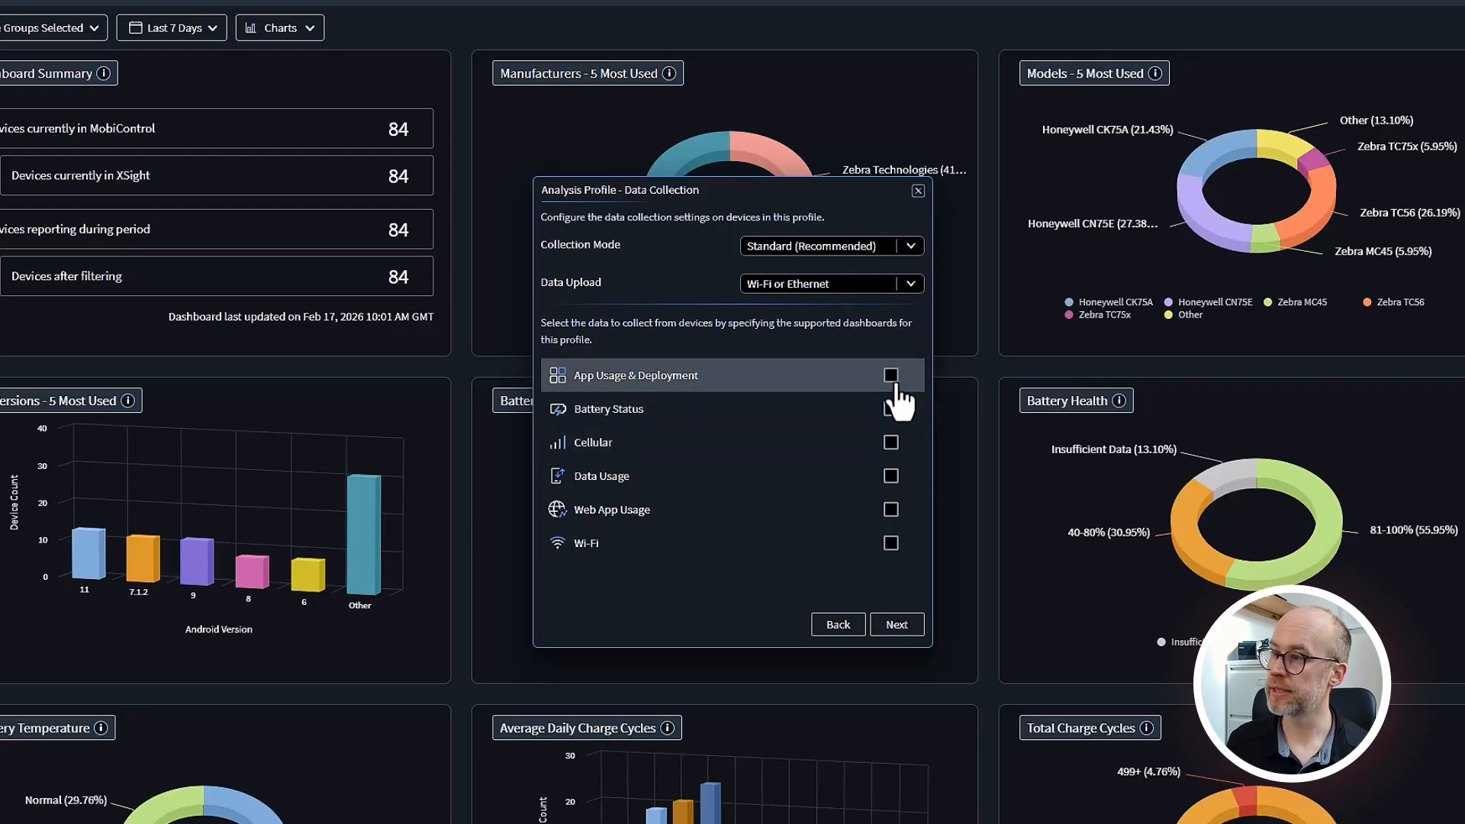
pyautogui.click(892, 411)
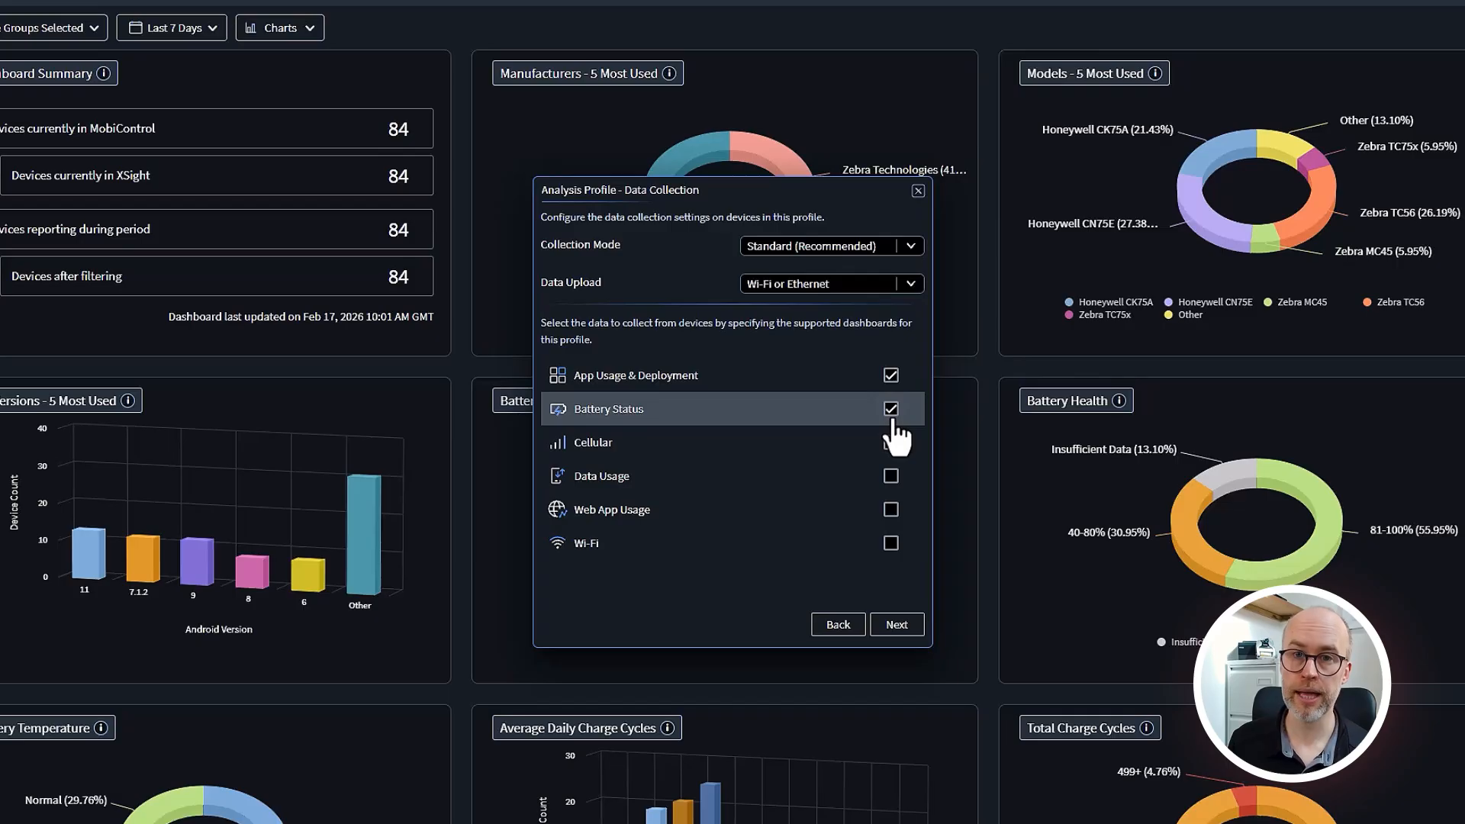
pyautogui.click(891, 476)
pyautogui.click(890, 510)
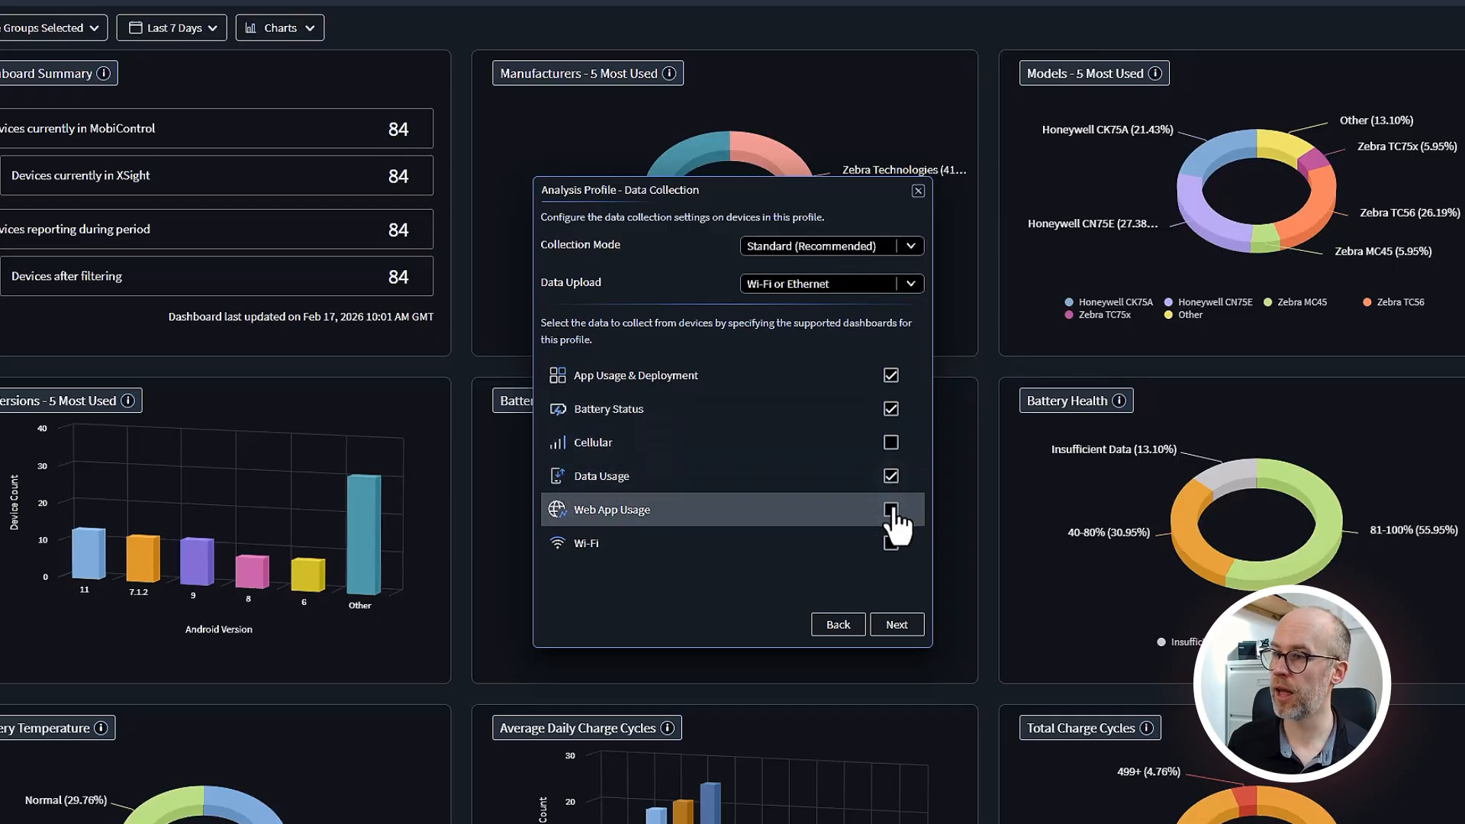
pyautogui.click(891, 542)
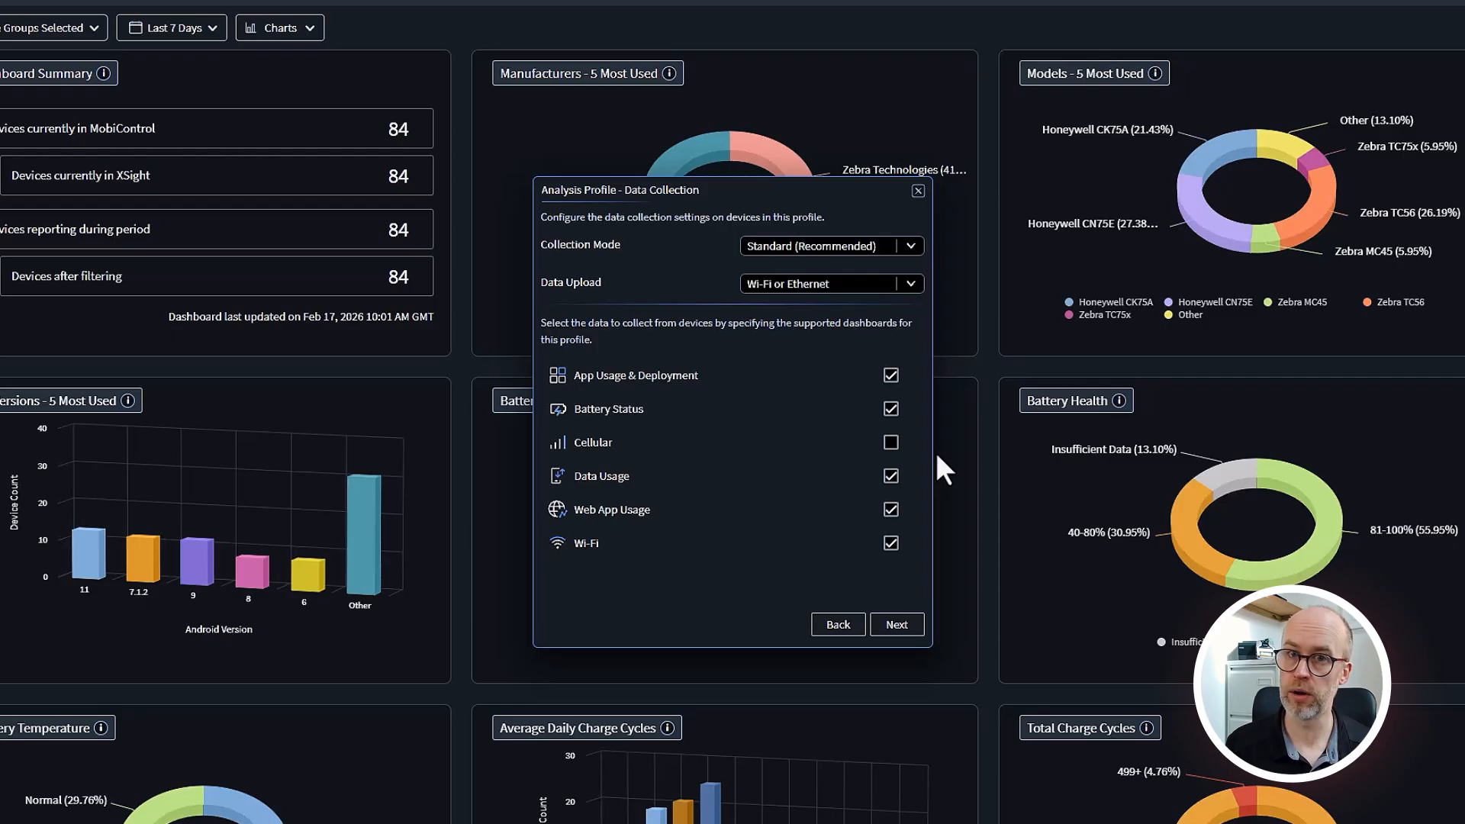
pyautogui.click(897, 625)
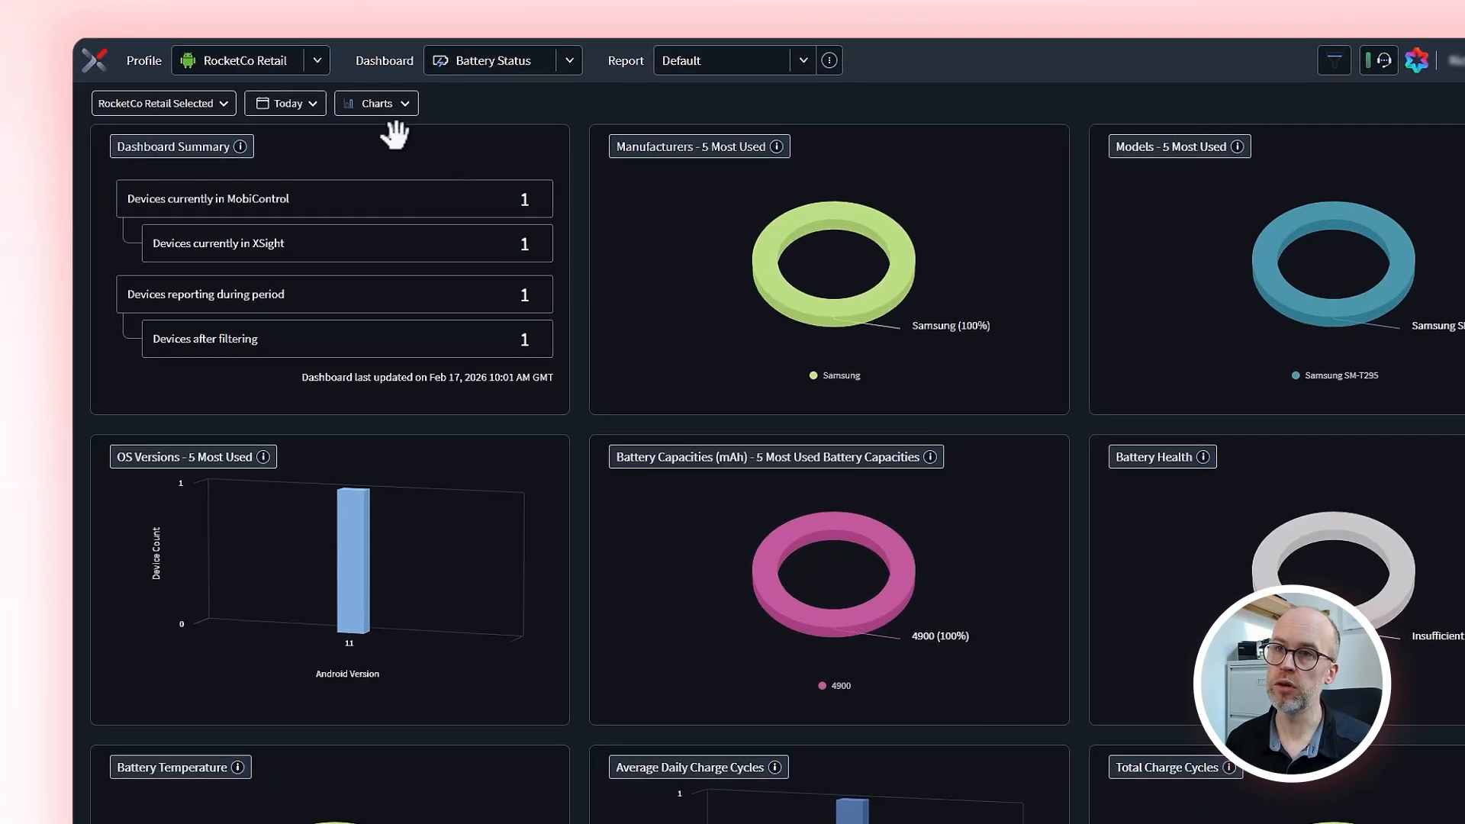
# Step: Sync the MobiControl information from the general functions of SOTI XSight
pyautogui.click(103, 68)
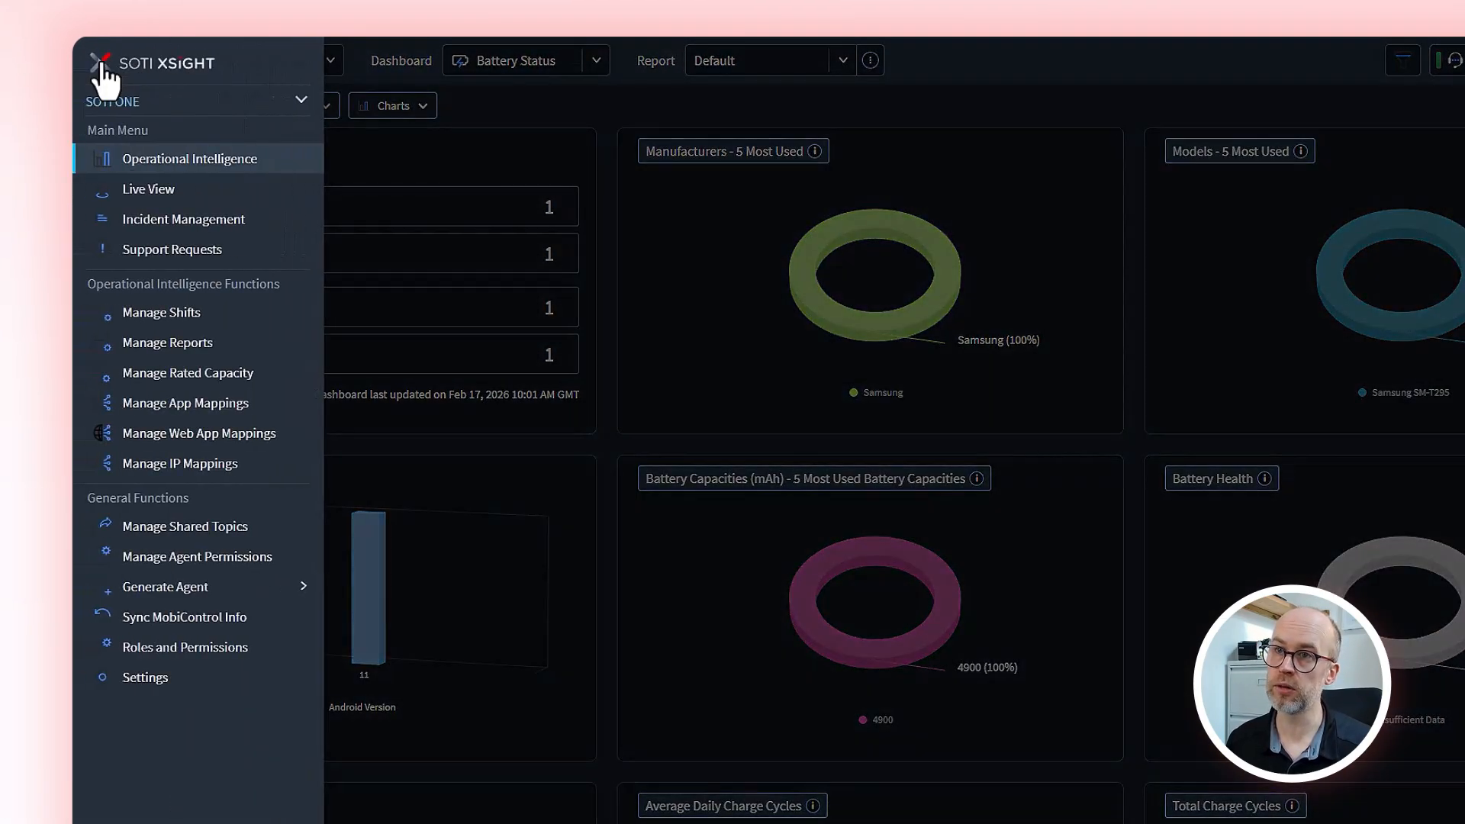
pyautogui.click(243, 627)
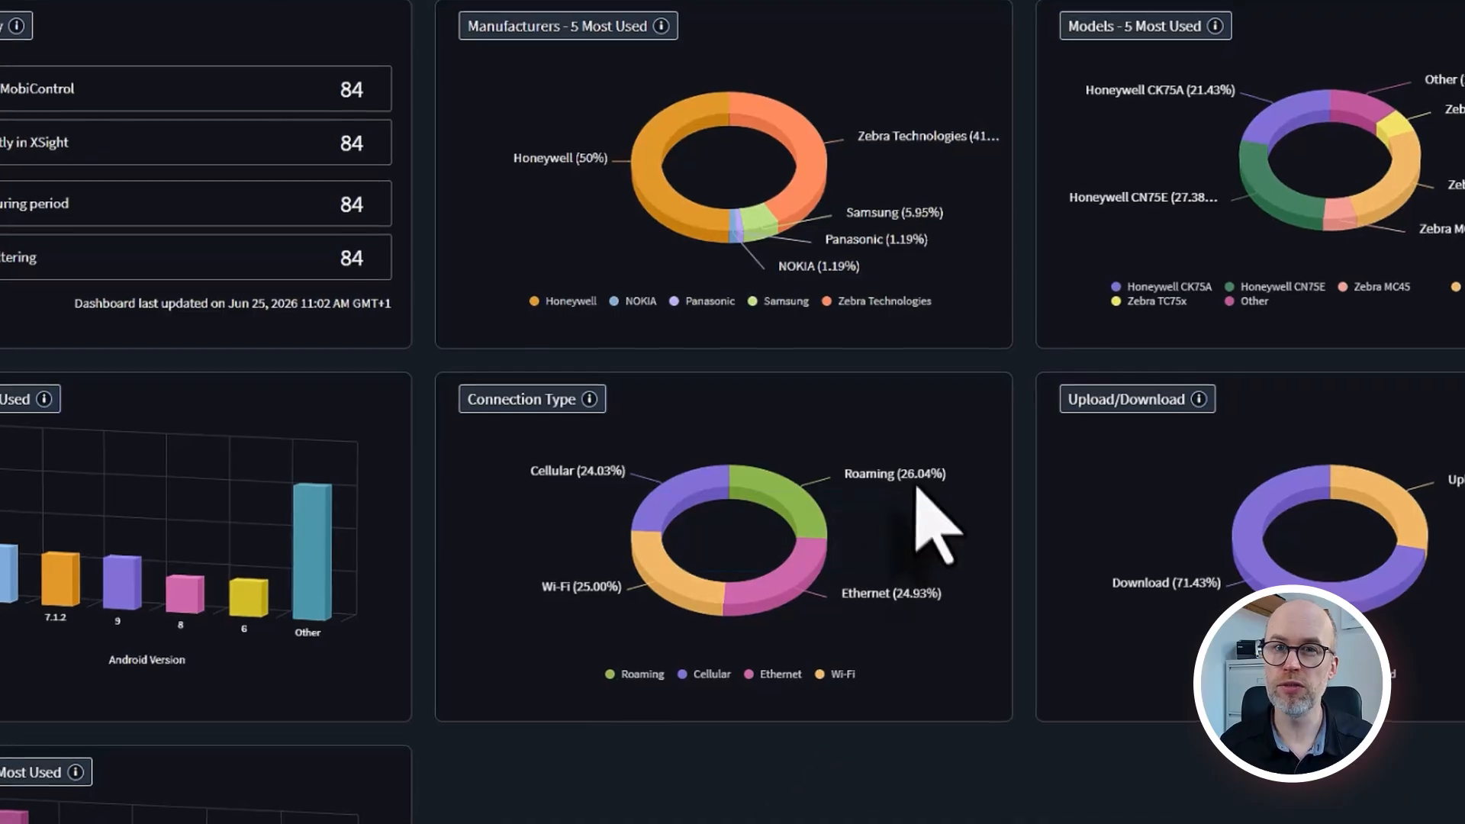
# Step: Examine the Apps Data Usage and Total Data Usage charts on the Truckers profile's Data Usage dashboard
pyautogui.moveTo(861, 463)
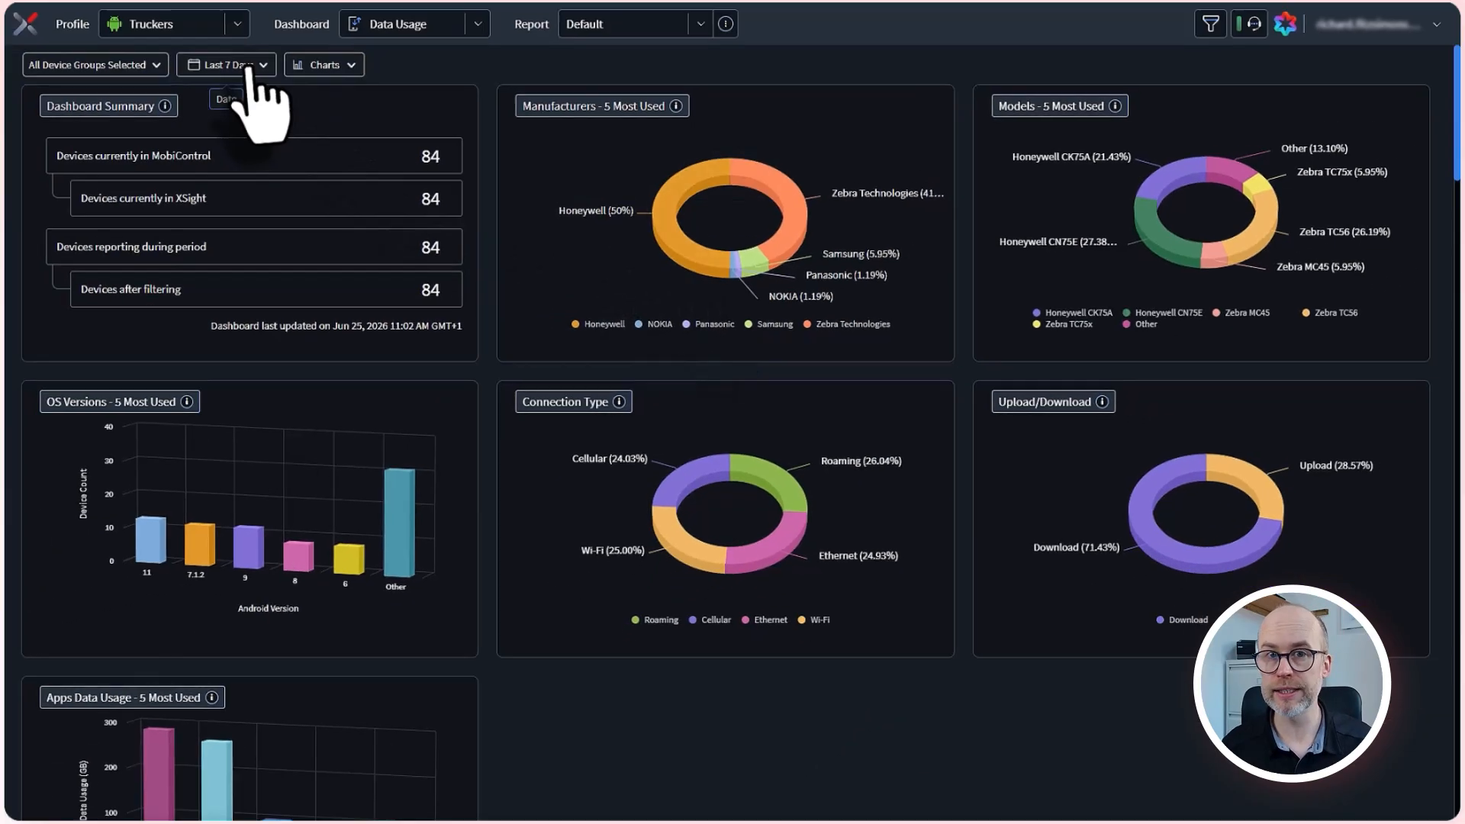
pyautogui.moveTo(365, 309)
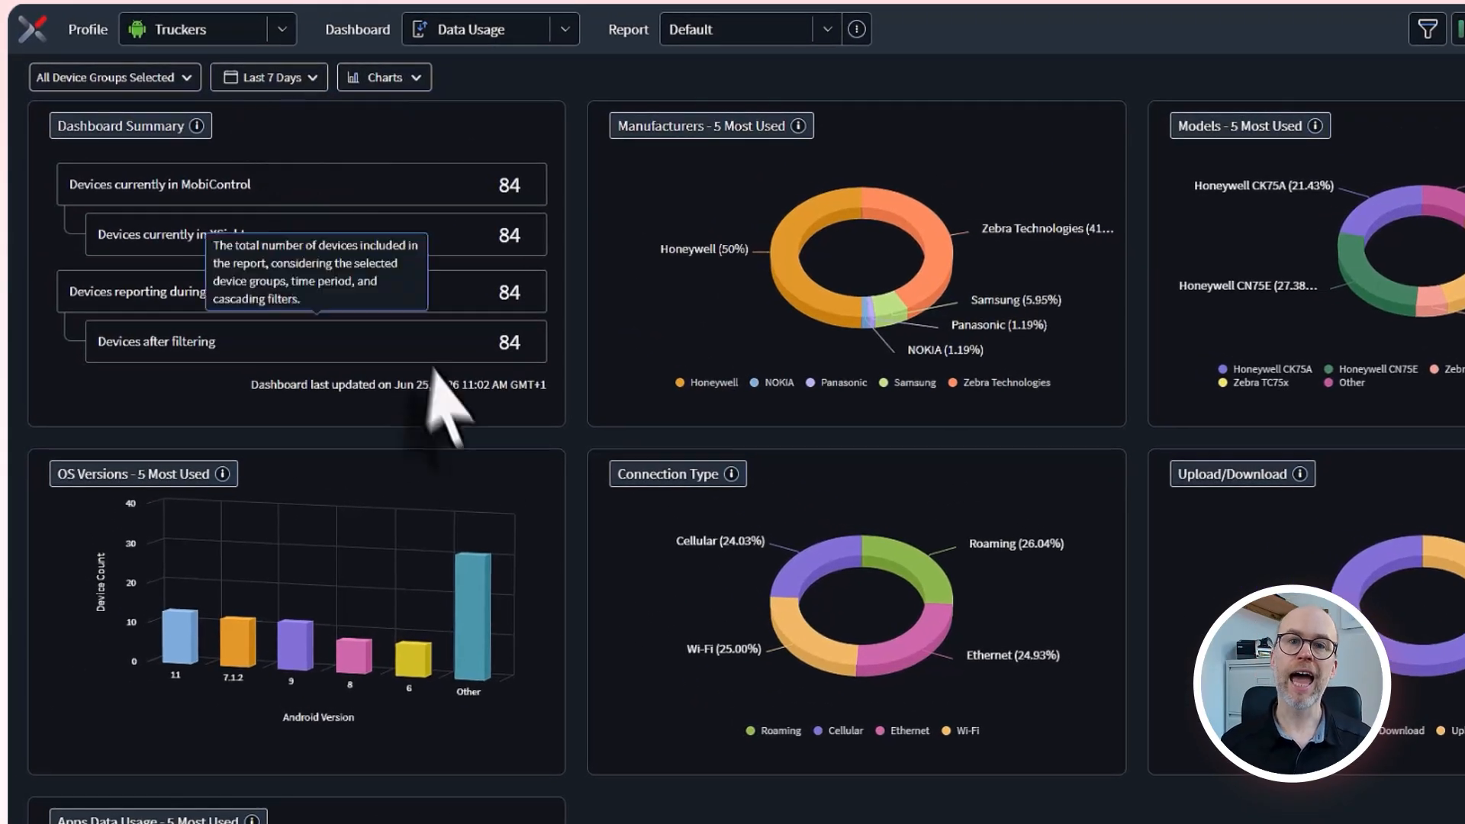
pyautogui.scroll(-10, 599, 699)
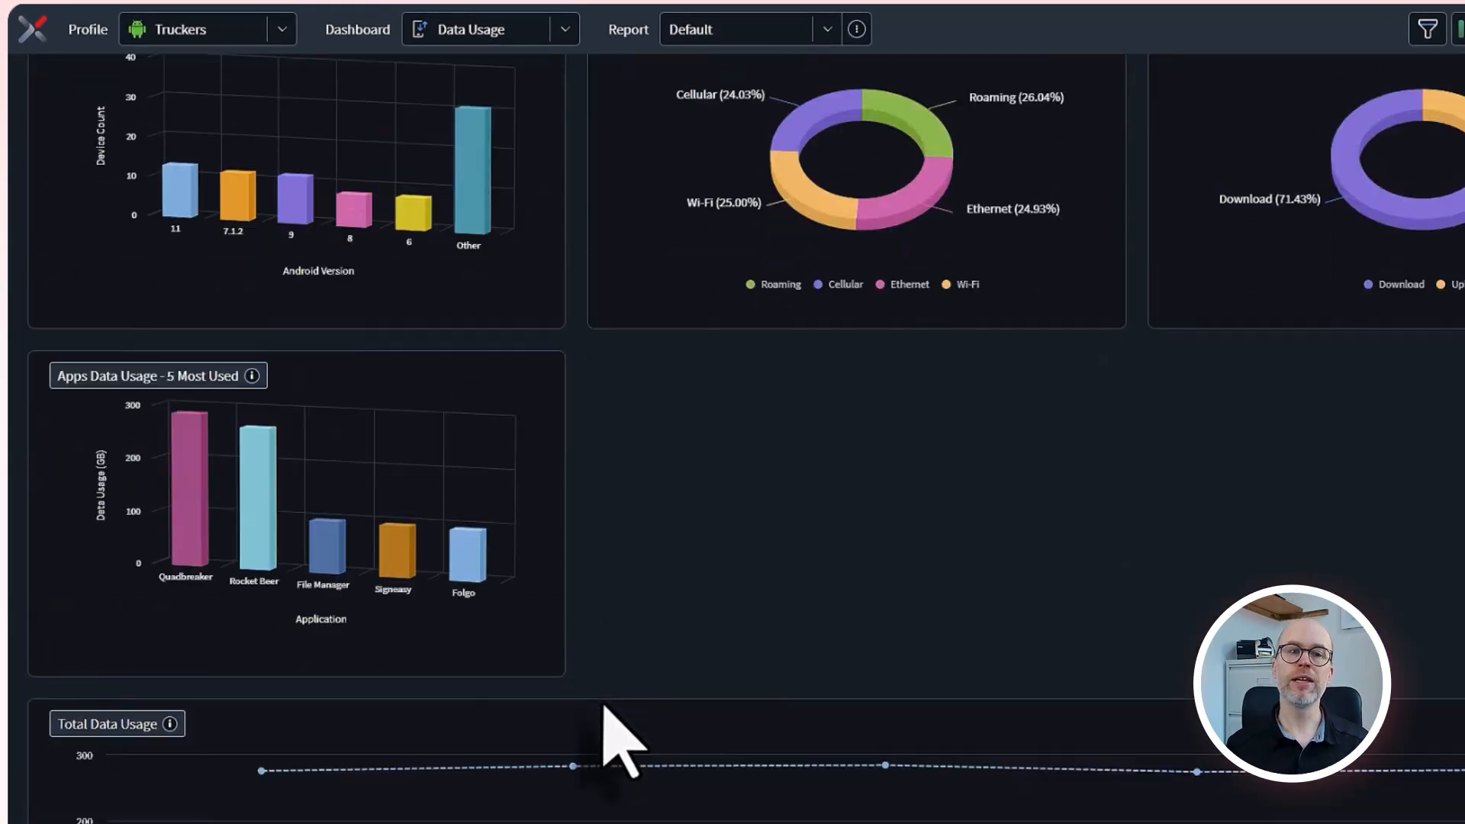